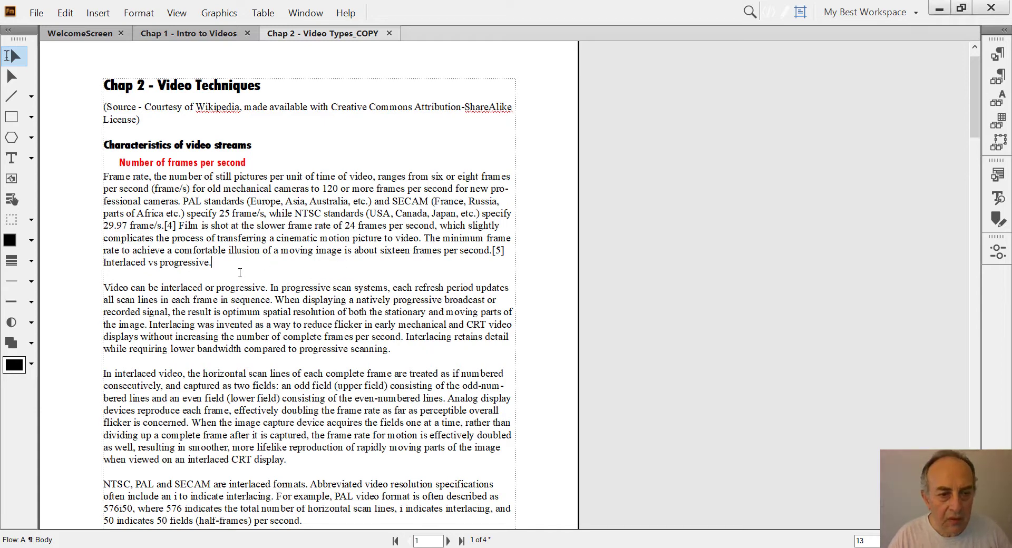
Add two blank lines after "Interlaced vs progressive." and start inserting a table there.
key("Return")
key("Return")
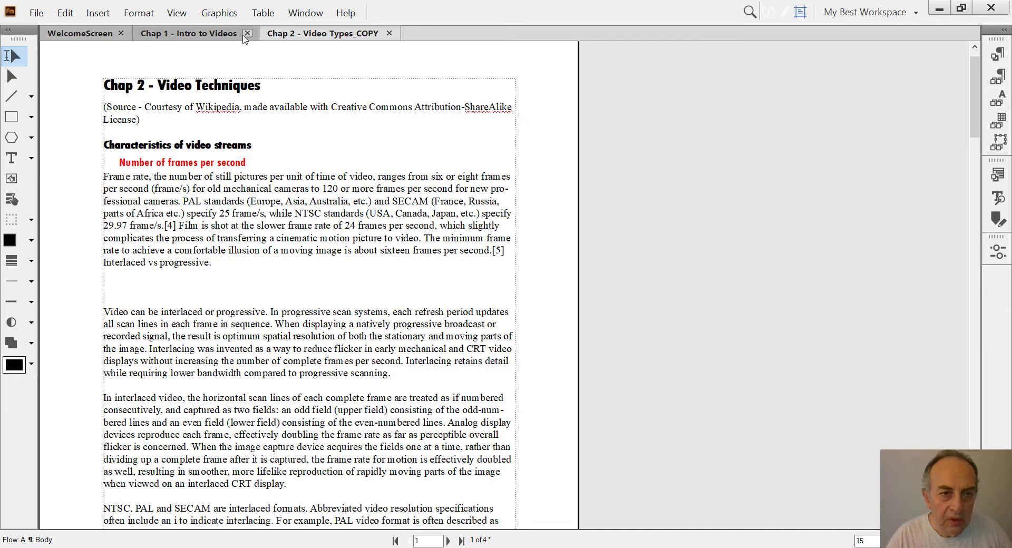
left_click(262, 13)
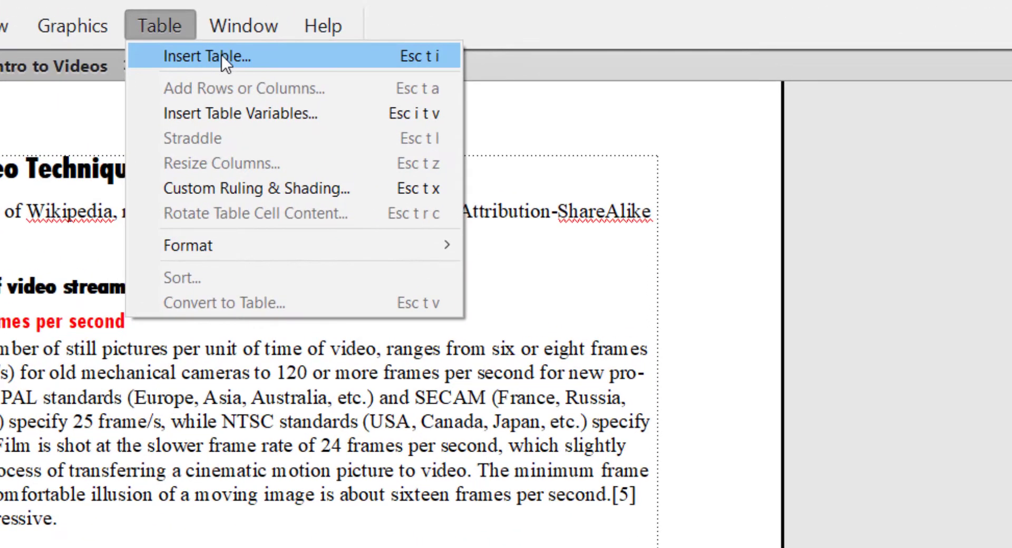
left_click(221, 54)
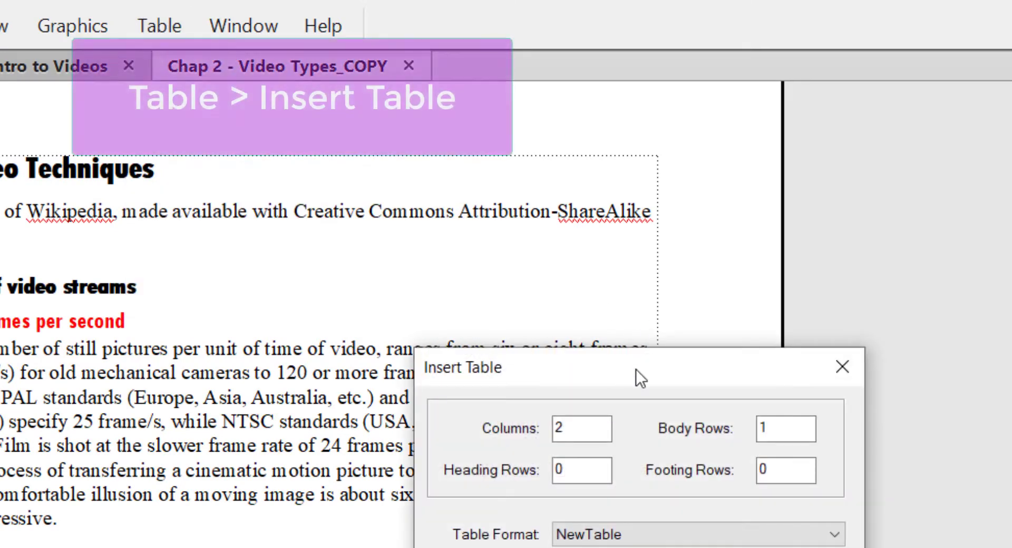
left_click_drag(635, 369, 572, 361)
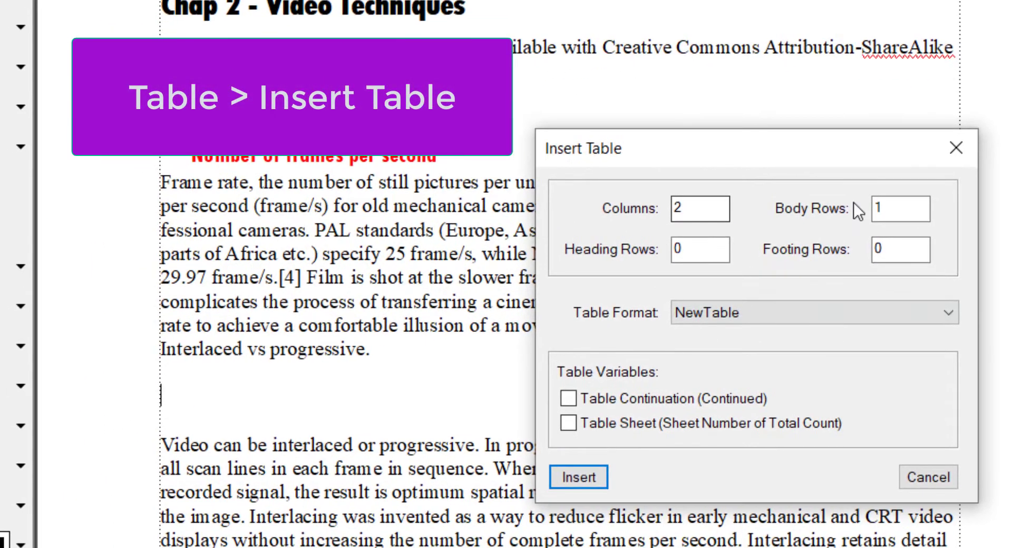
Set the new table to 3 columns, 5 body rows and 1 heading row.
double_click(693, 209)
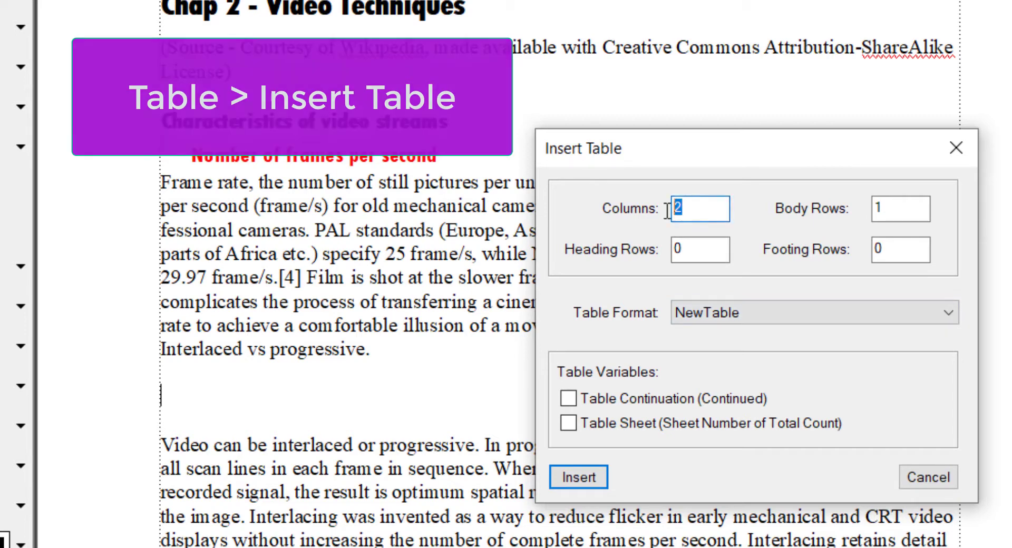
type("3")
double_click(903, 210)
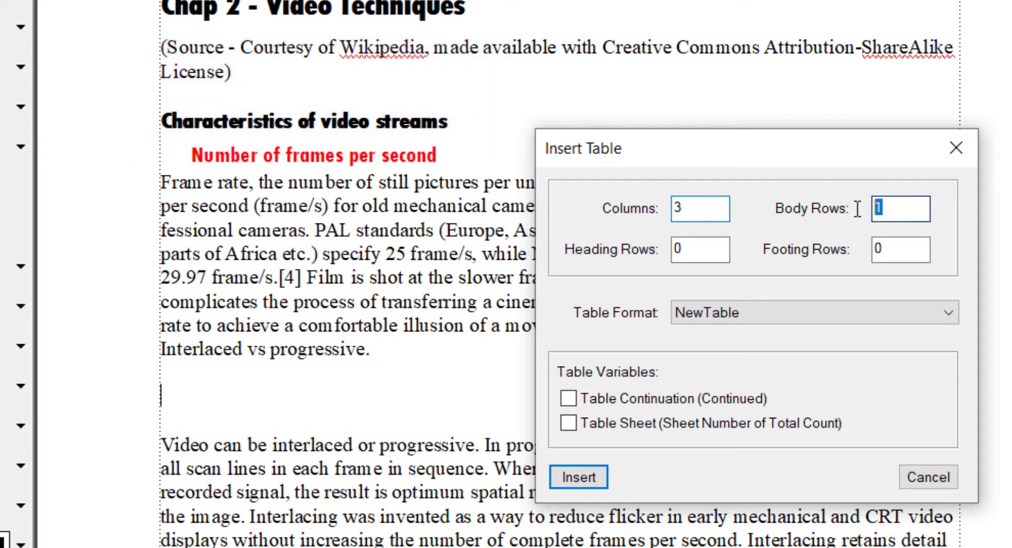
type("5")
double_click(695, 251)
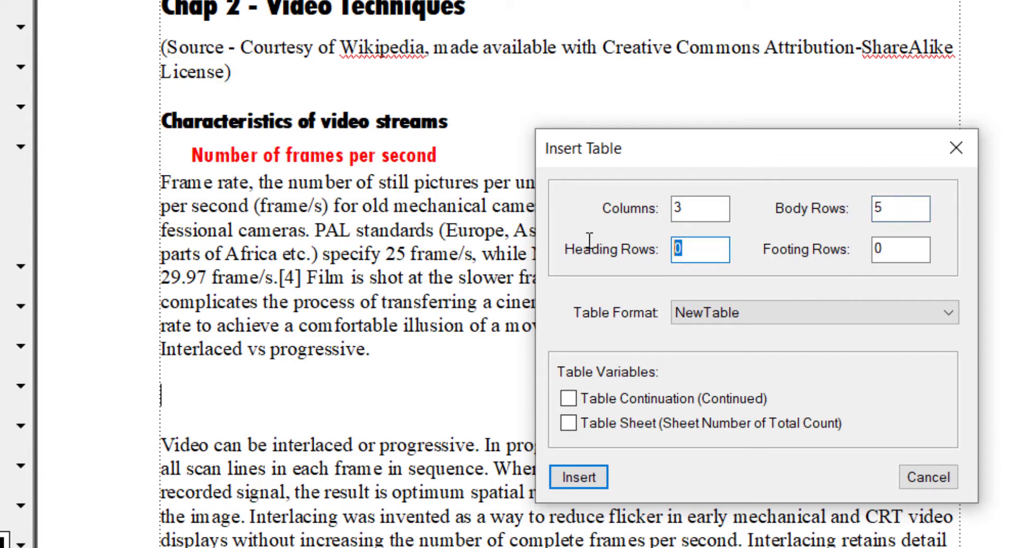
type("1")
Insert the table in Format A with 5 columns, 6 body rows, and the Table Continuation and Table Sheet variables enabled.
left_click(949, 313)
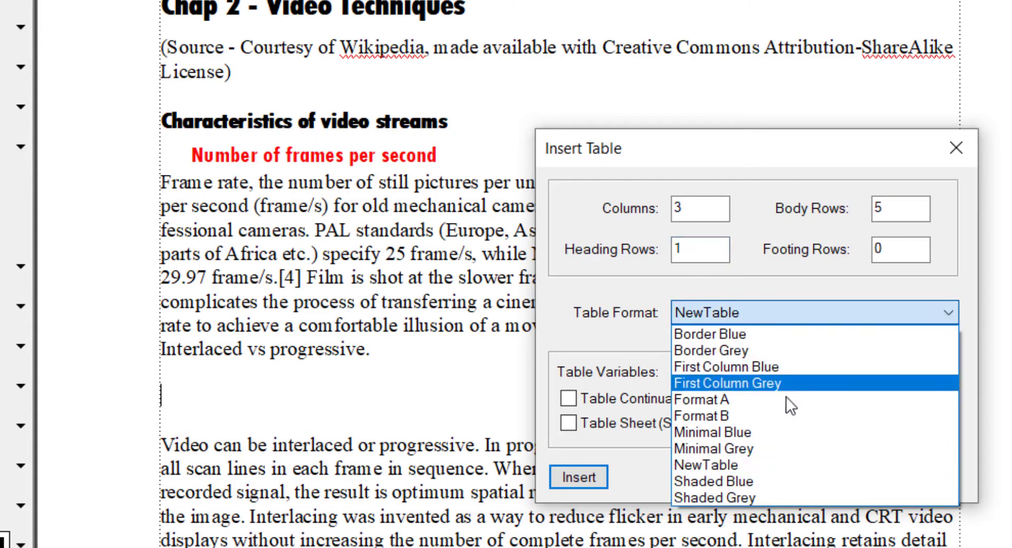
left_click(730, 400)
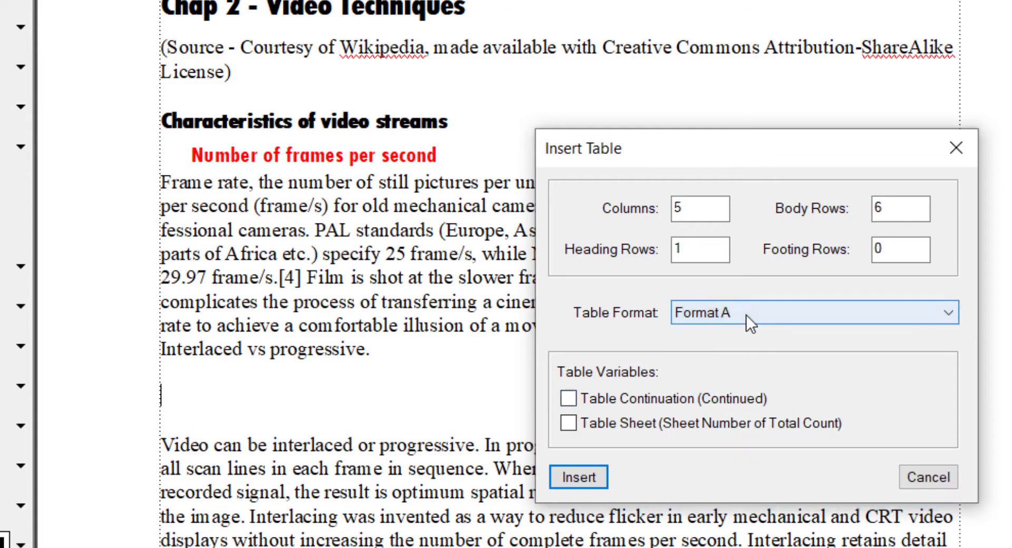
left_click(570, 402)
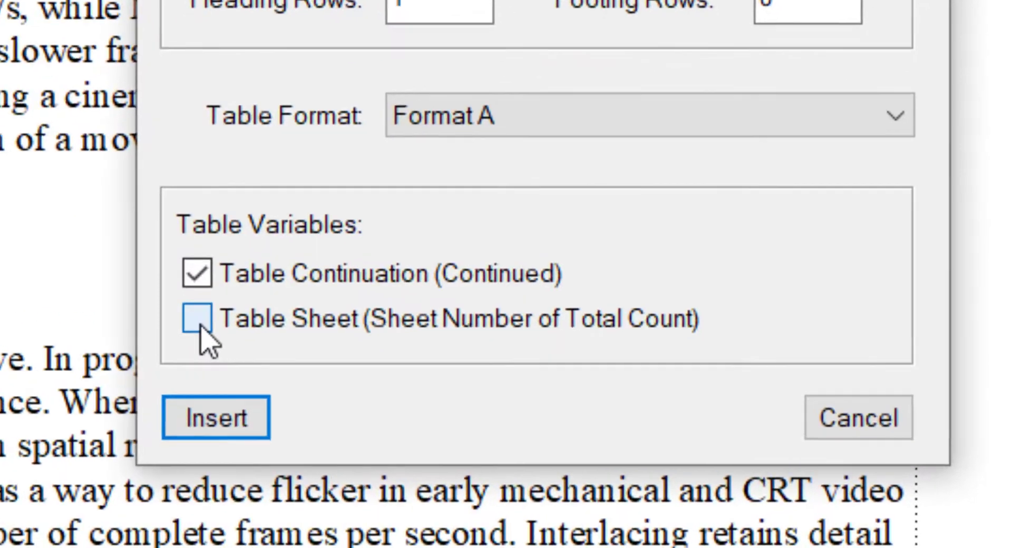
left_click(568, 423)
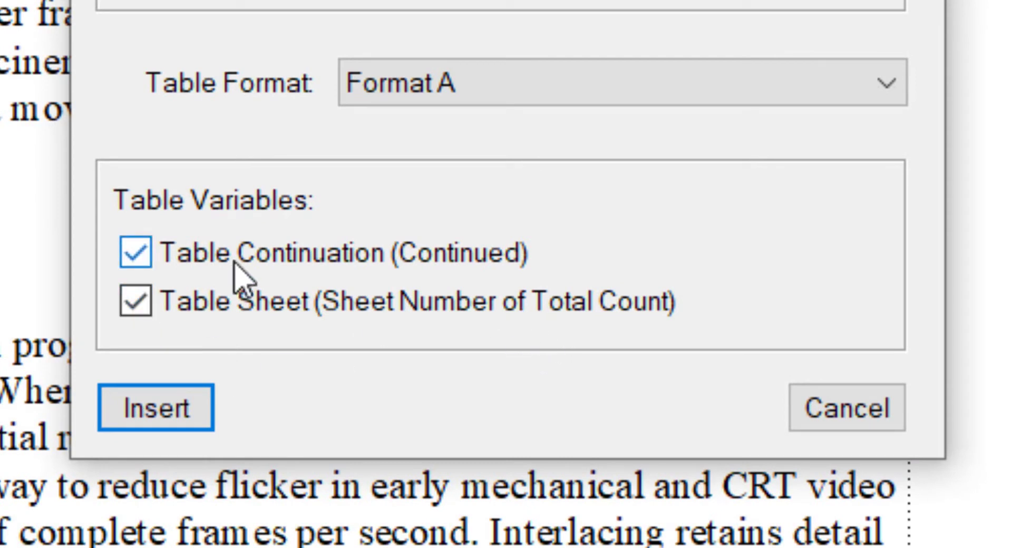
left_click(187, 406)
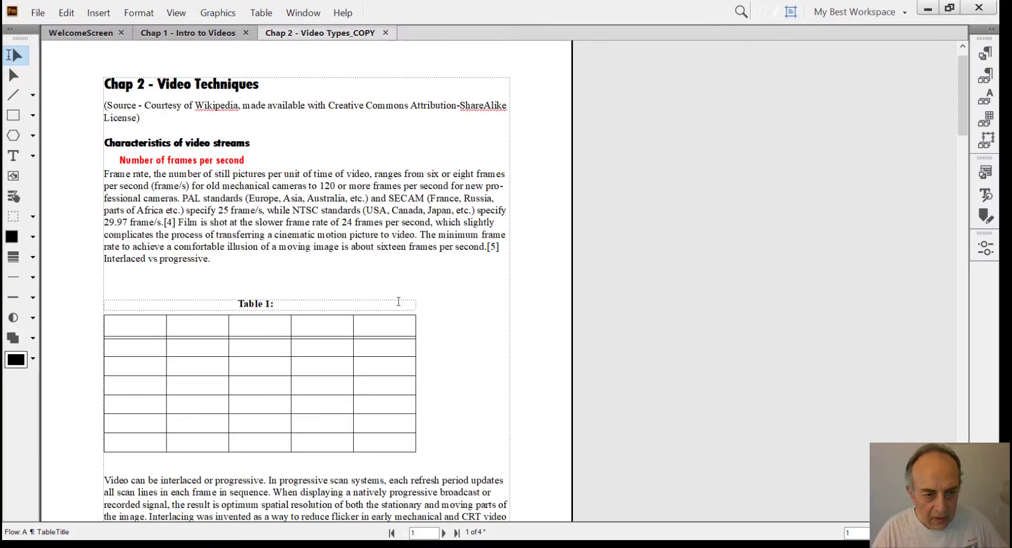
Remove a blank line above the table and review the basic Format A settings in the Table Designer.
left_click(350, 294)
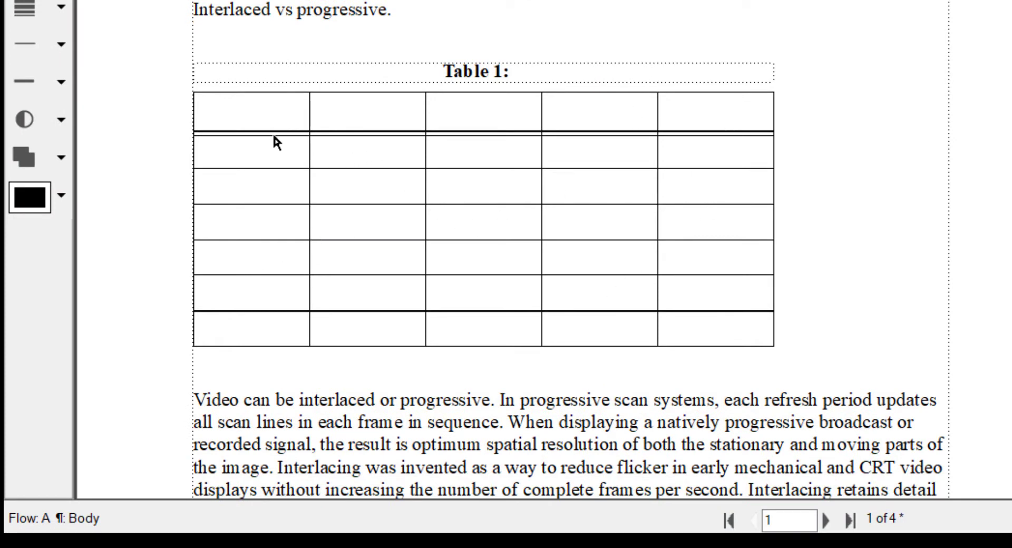
left_click_drag(254, 114, 707, 266)
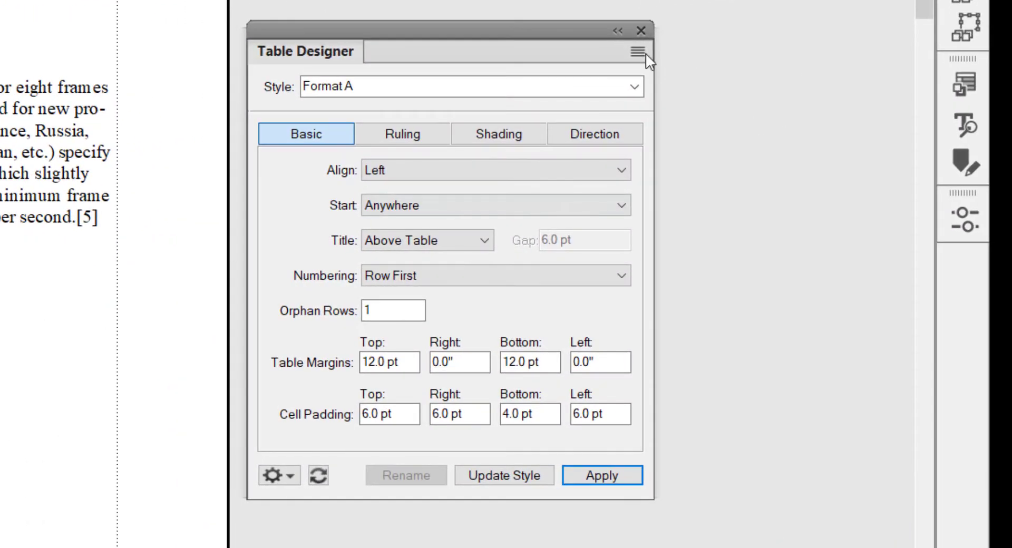
left_click(641, 31)
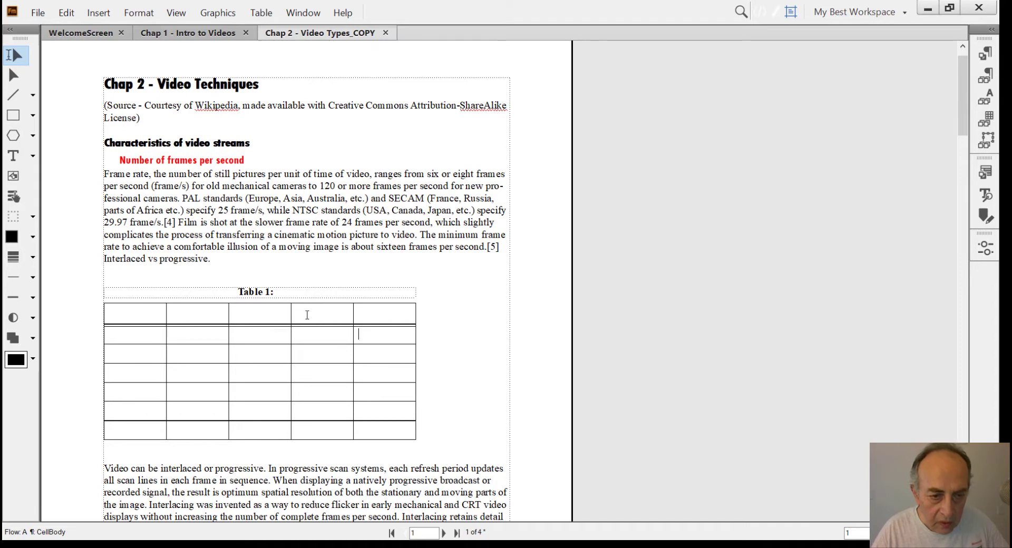
Show the Table Formatting toolbar and delete the table's last two columns.
left_click_drag(310, 313, 395, 435)
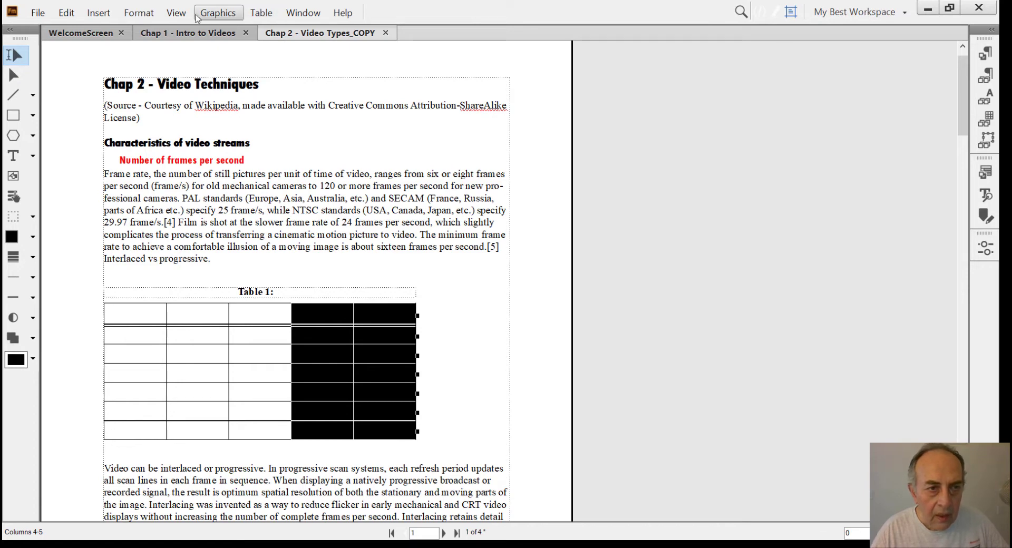
left_click(180, 16)
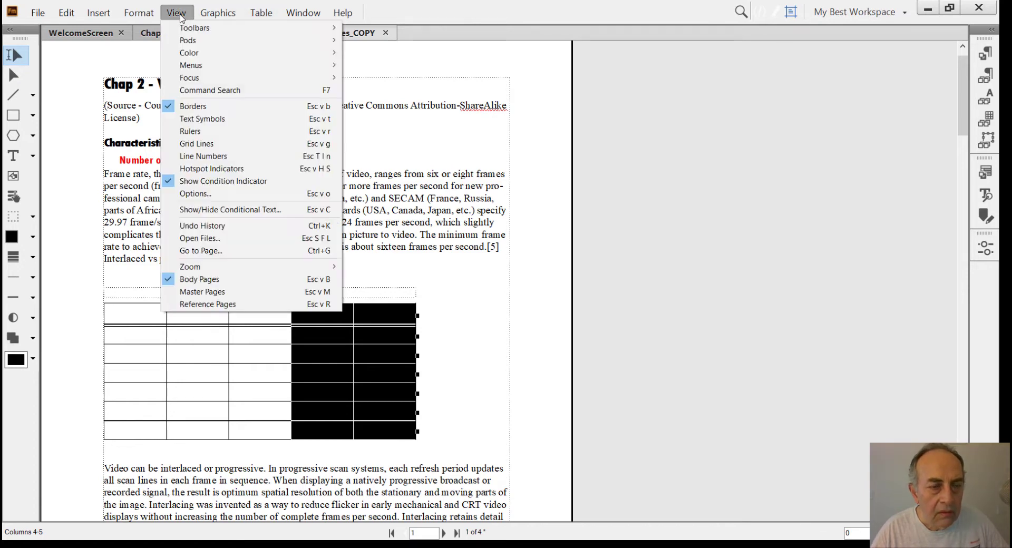
mouse_move(186, 31)
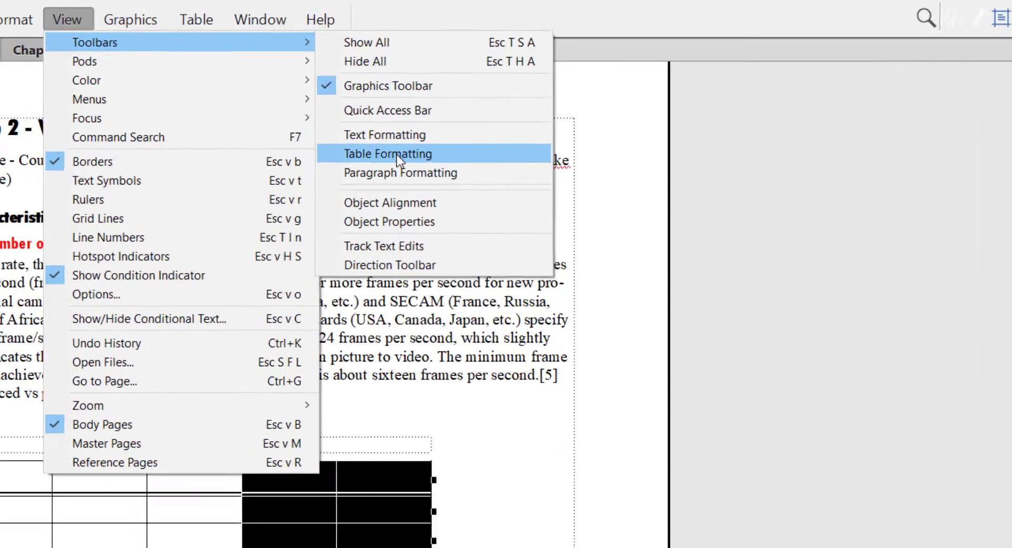
left_click(393, 173)
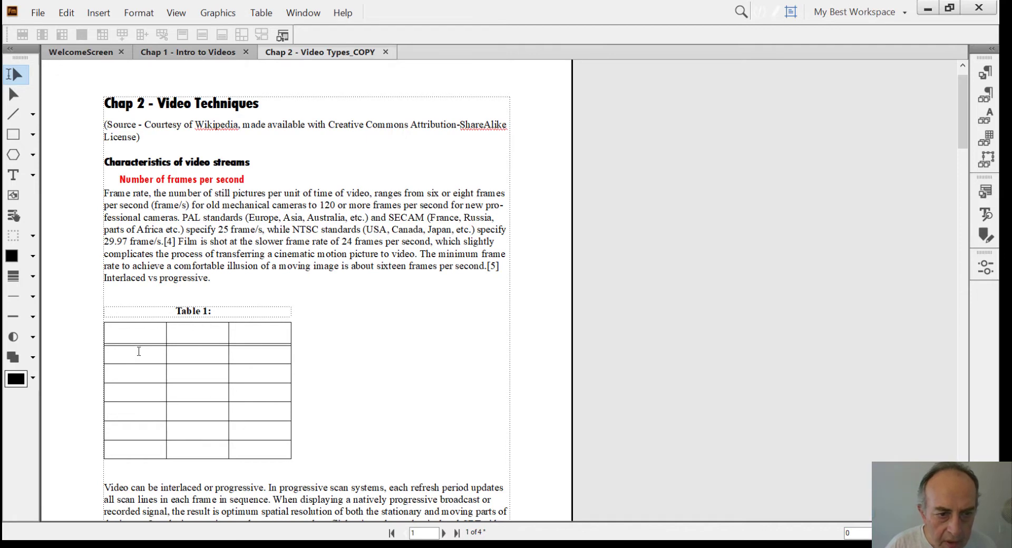
Fill the heading row with Video Standard, Country and # of Frames.
left_click(135, 337)
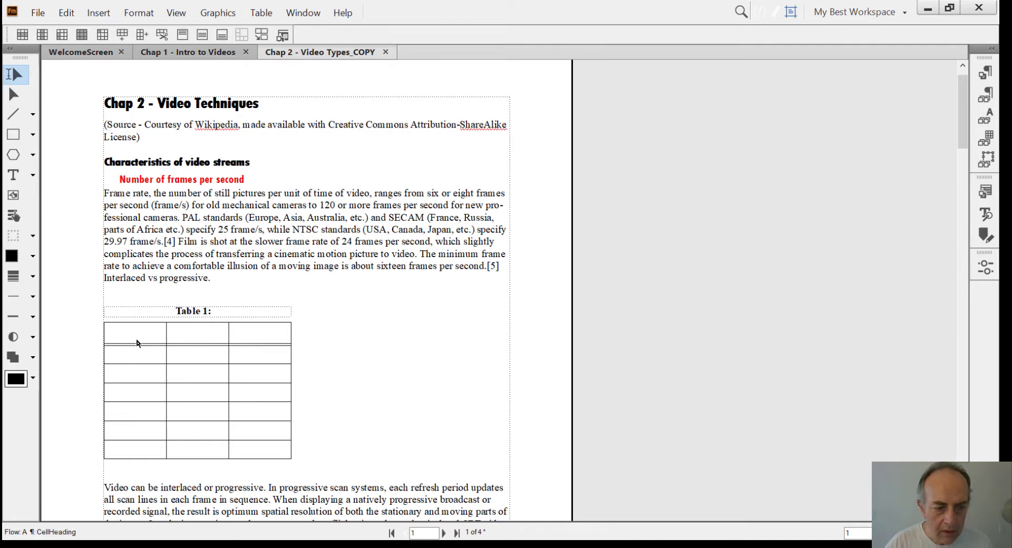
type("Video")
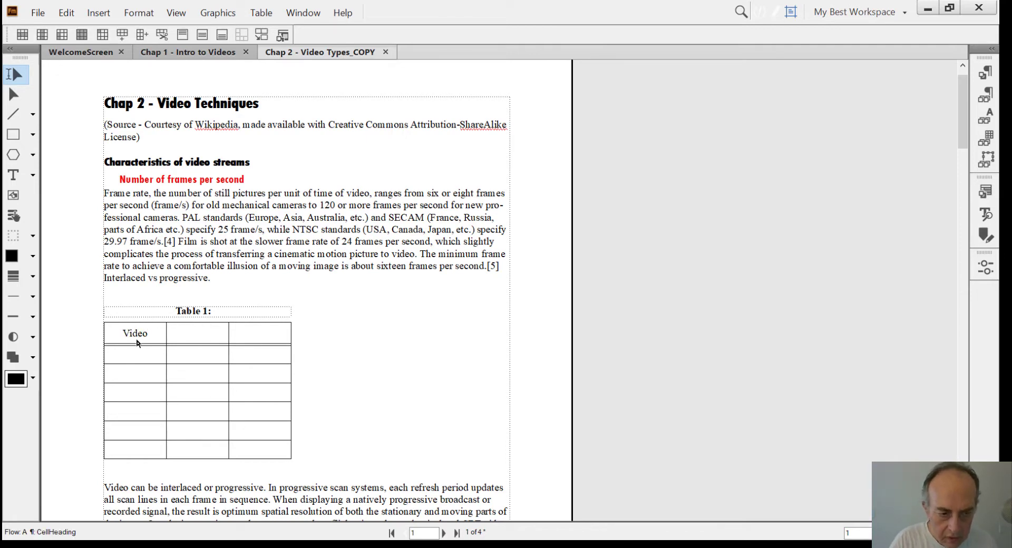
type(" Standard ")
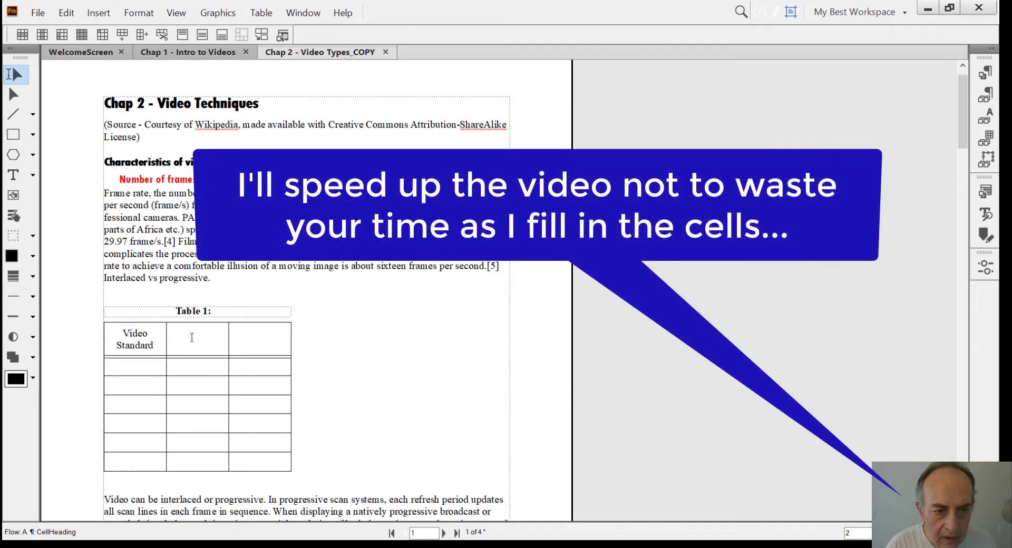
type("Country ")
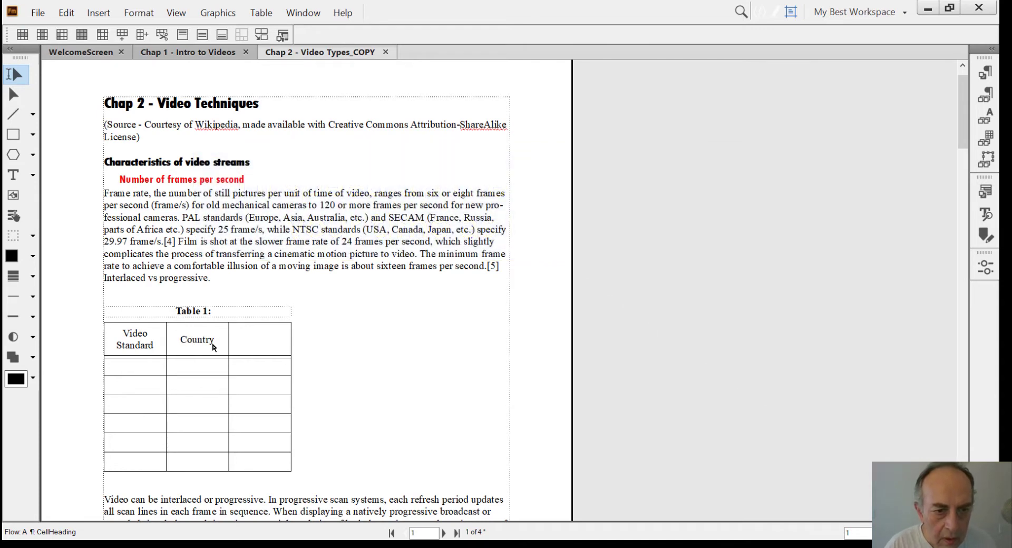
type("# of Frames")
Enter PAL as the video standard and "Europe, Asia" as its country in the first body row.
left_click(137, 364)
type("PAL")
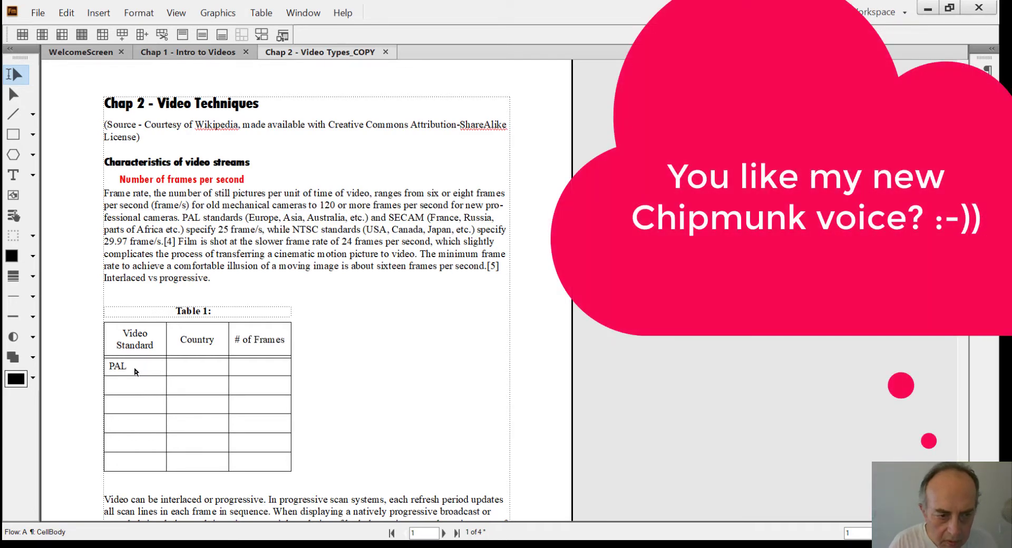
left_click(204, 369)
type("Europe")
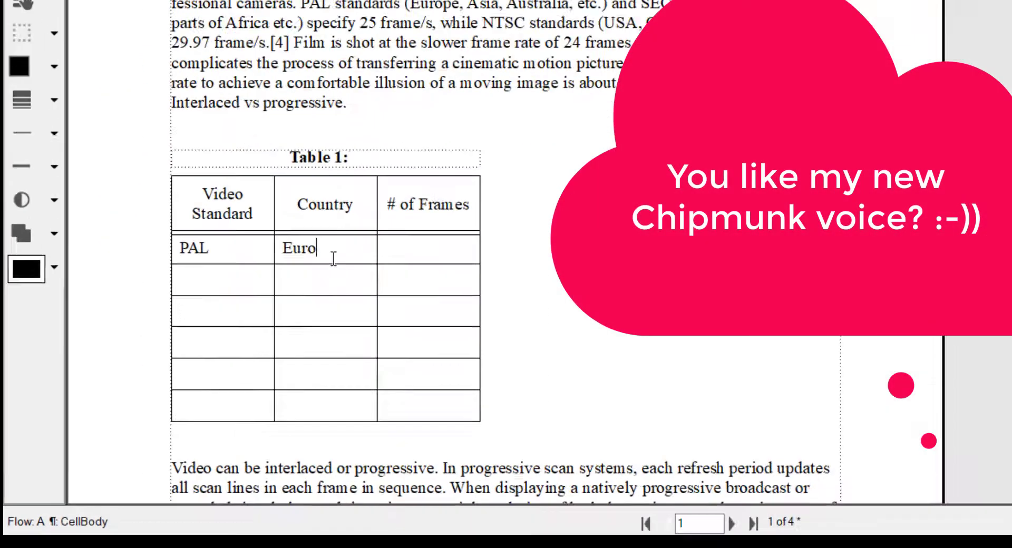
type(", Asia")
Enter SECAM as the video standard and "France, Russia" as its country in the second body row.
left_click(275, 246)
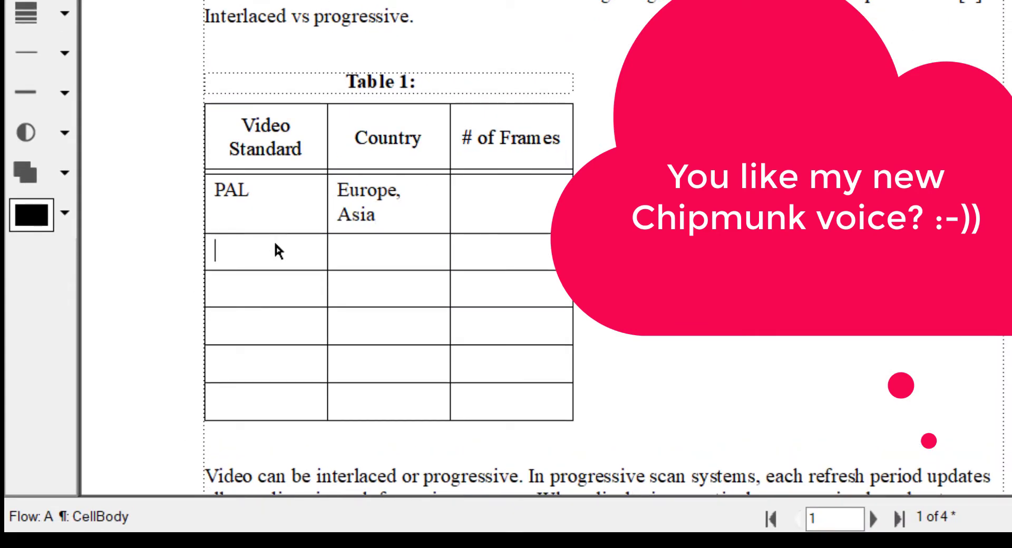
type("SECAM")
left_click(374, 258)
type("France, Rus")
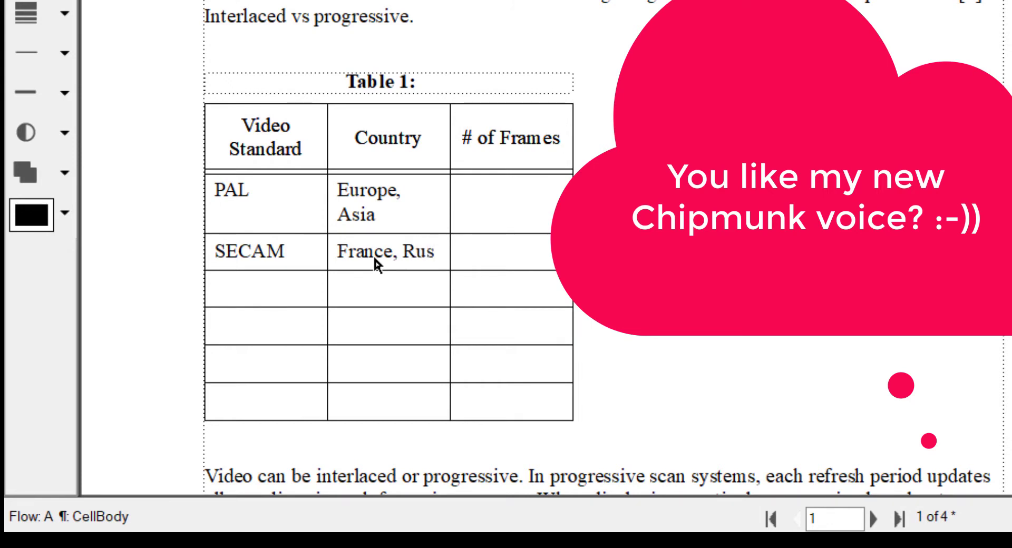
type("sia")
Enter NTSC as the video standard and "USA, Canada, Japan" as its country in the third body row.
left_click(304, 305)
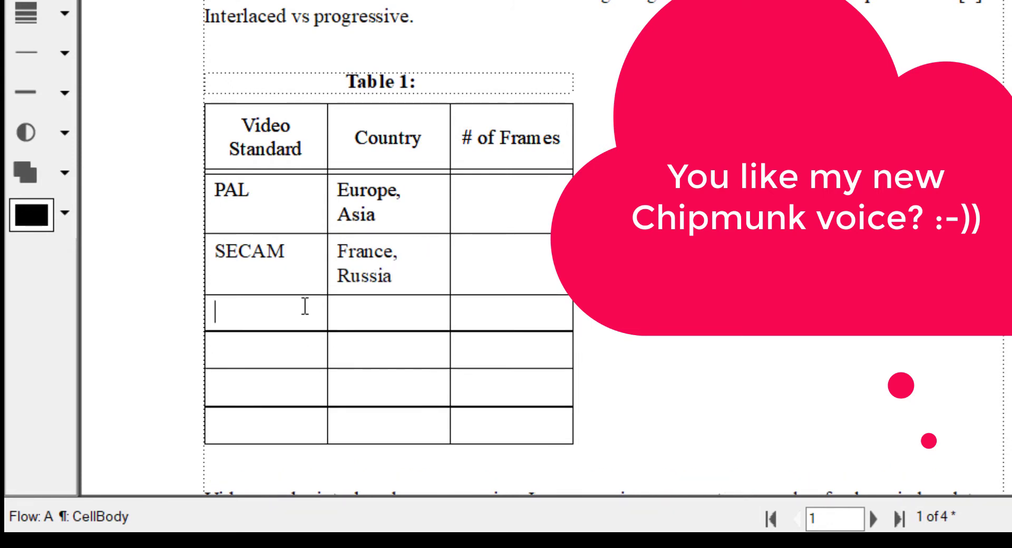
type("NTSC")
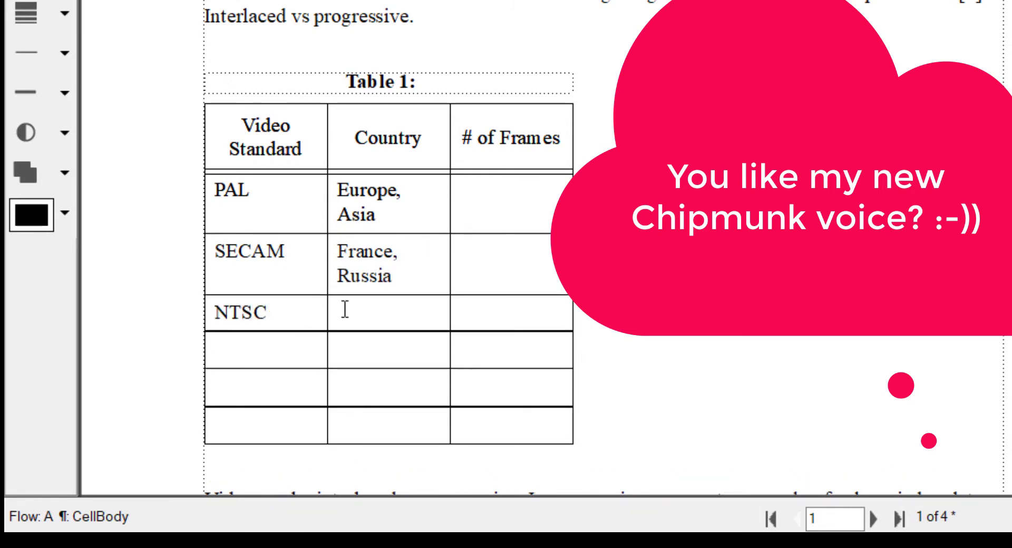
left_click(344, 309)
type("USA, Canada, Japan")
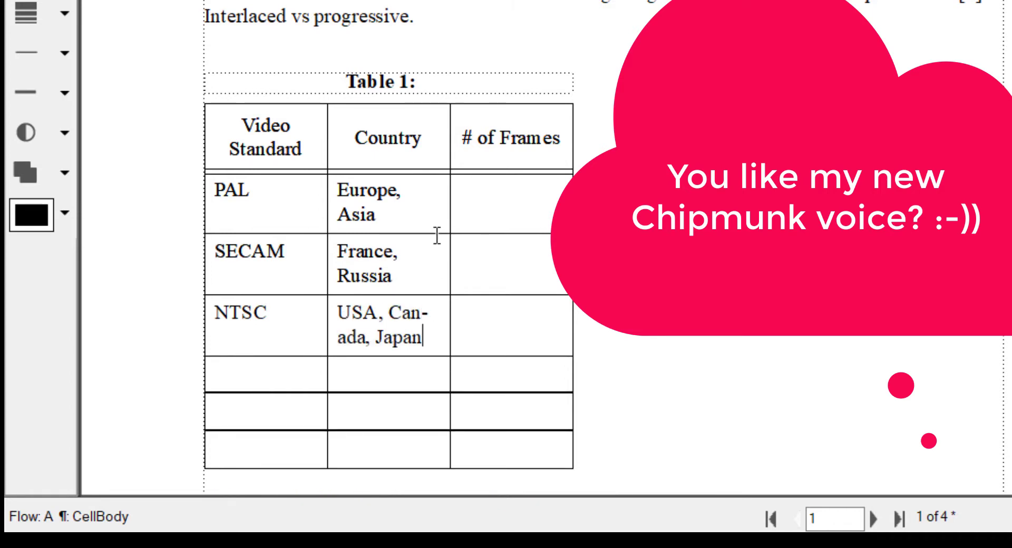
Fill the # of Frames column with 25 for PAL, 29.97 for SECAM and 24 for NTSC.
left_click(481, 212)
type("25")
left_click(516, 279)
type("29.97")
key("Tab")
key("Tab")
key("Tab")
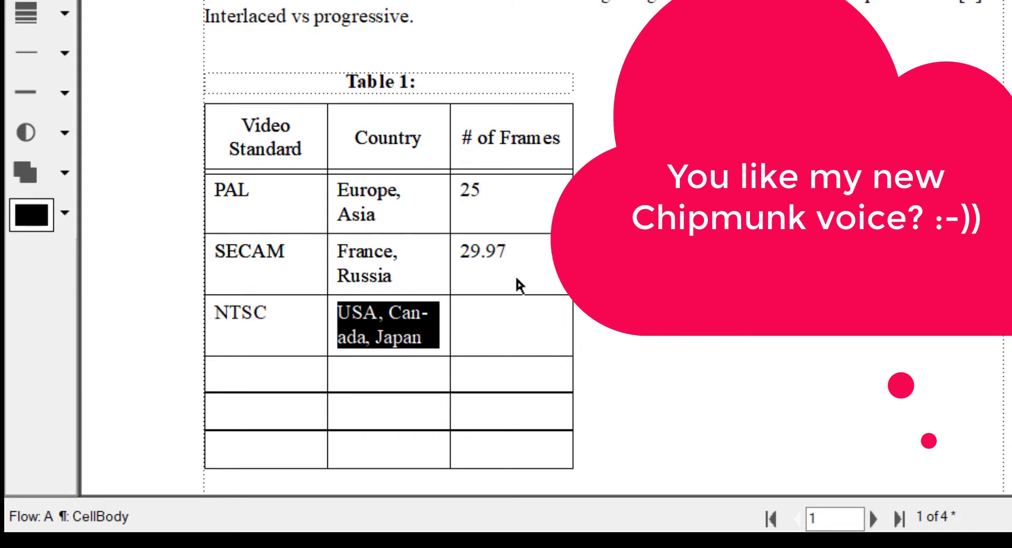
type("24")
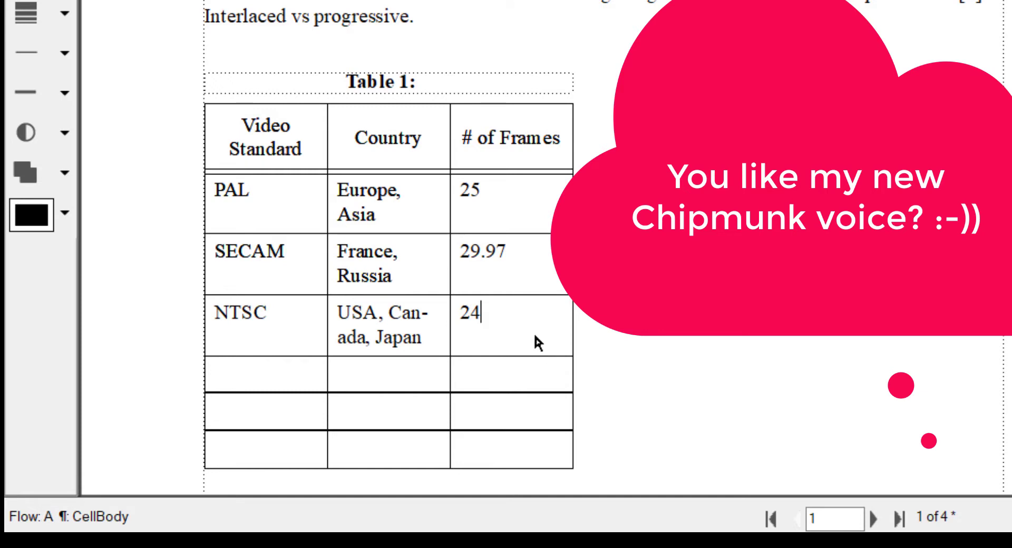
Enter "Video Standards" as the table title after "Table 1:".
left_click(440, 85)
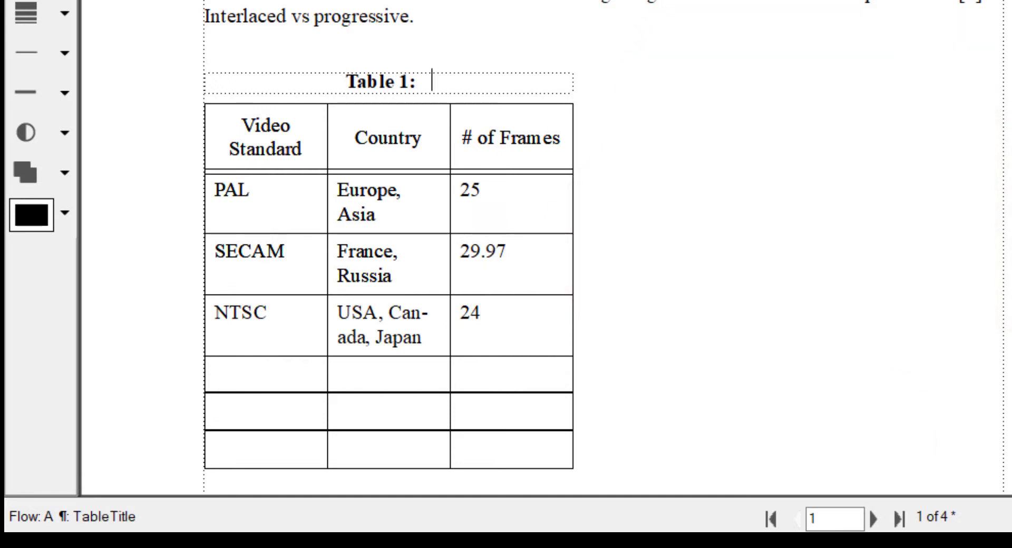
key("alt+v")
key("Escape")
key("ctrl+9")
key("Escape")
type("Video ")
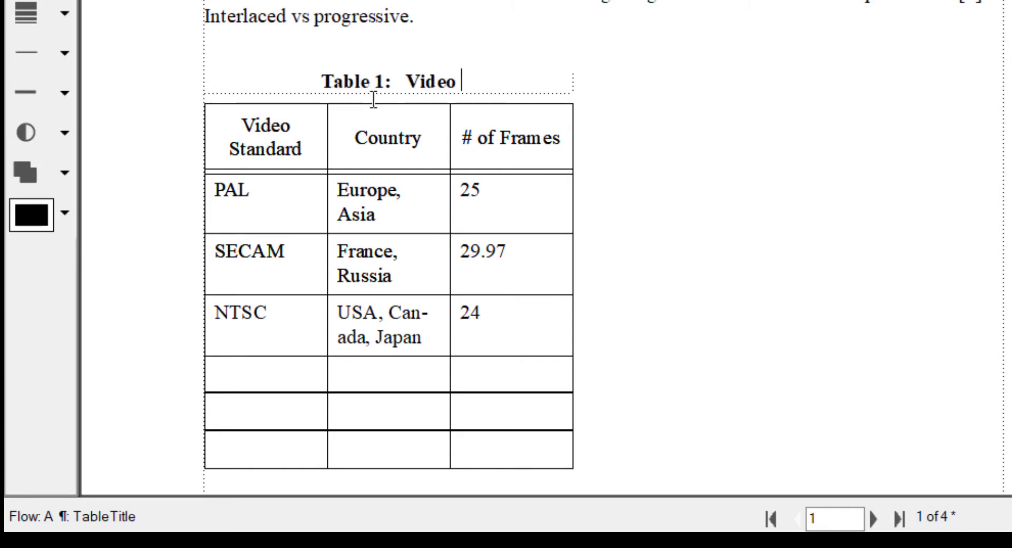
type("Standards")
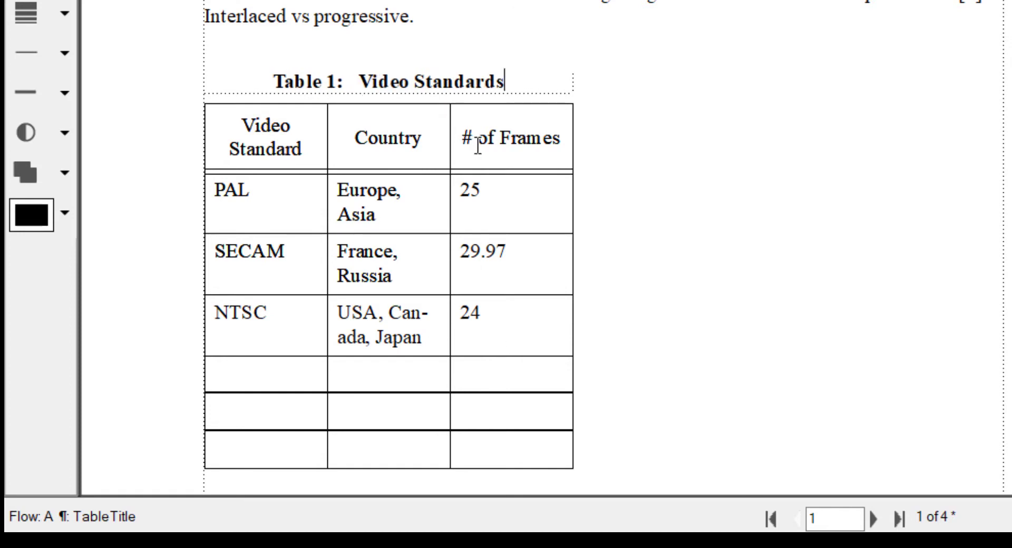
Widen the Country column so each entry fits on one line, and widen the # of Frames column.
left_click_drag(372, 138, 357, 376)
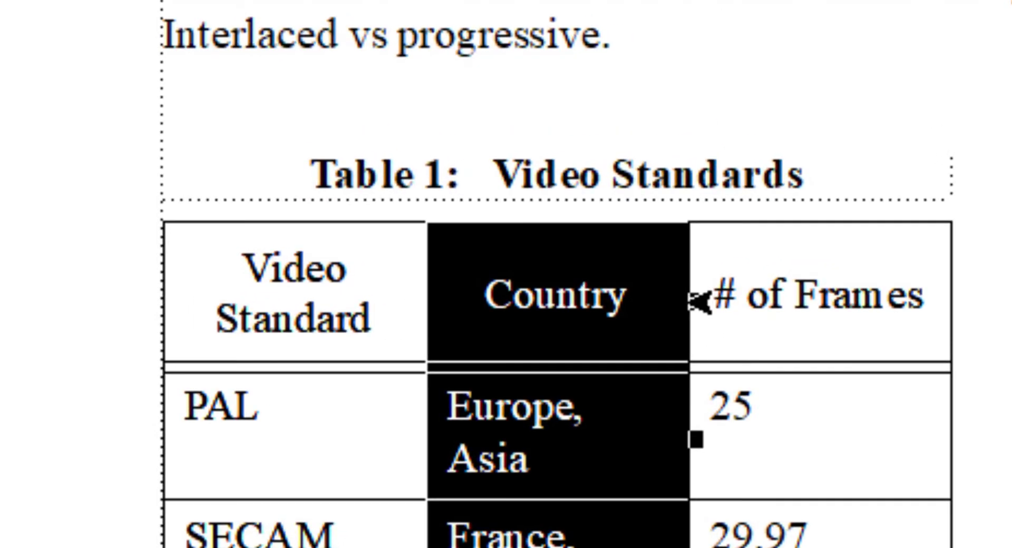
left_click_drag(695, 302, 1011, 379)
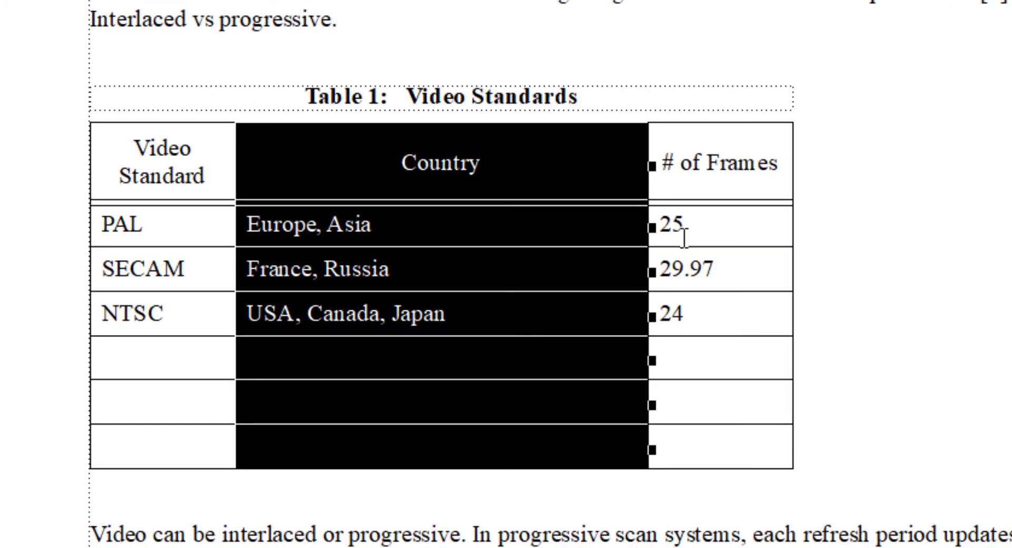
left_click_drag(734, 165, 724, 394)
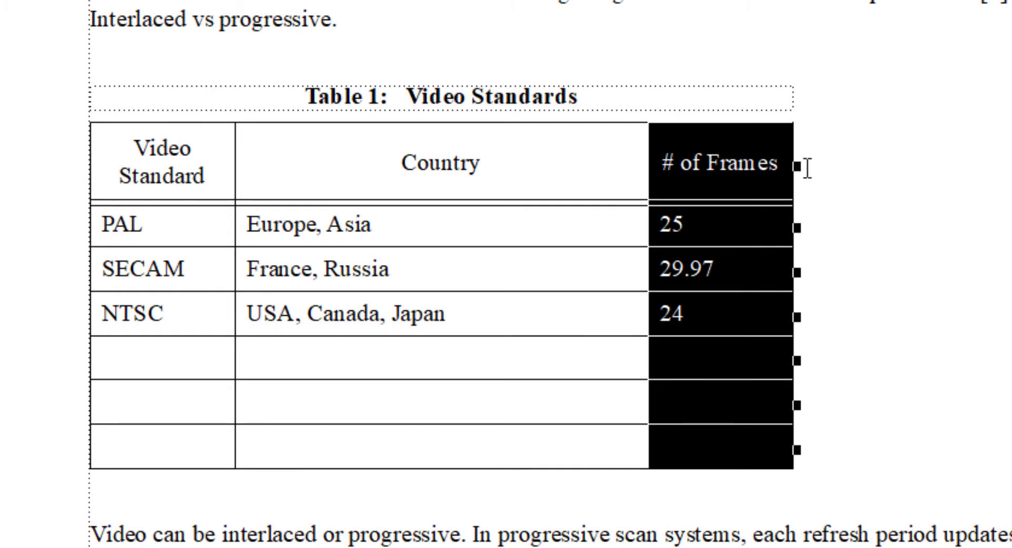
left_click_drag(799, 163, 953, 166)
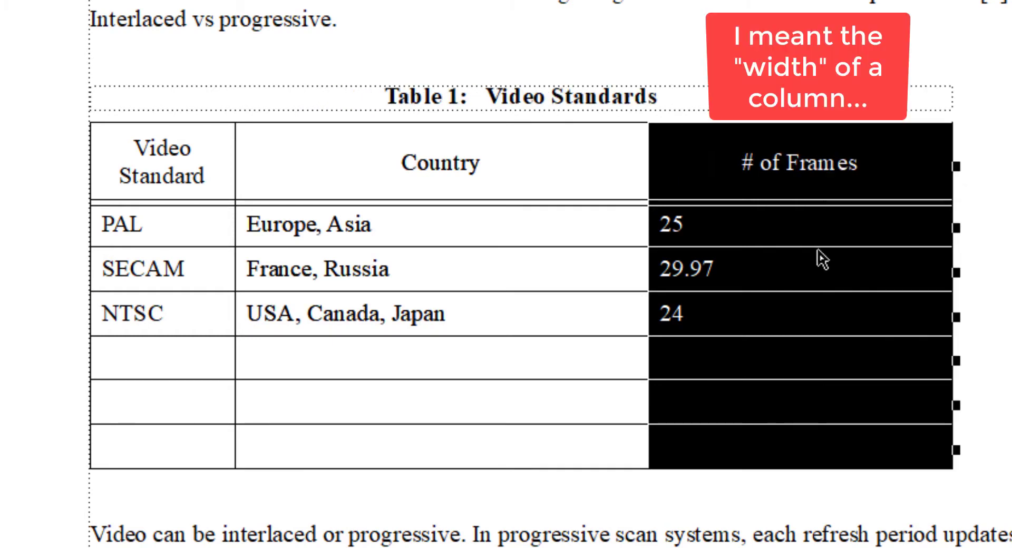
Select the whole Video Standards table, open the Table Designer, and place the cursor back inside the table.
left_click(659, 227)
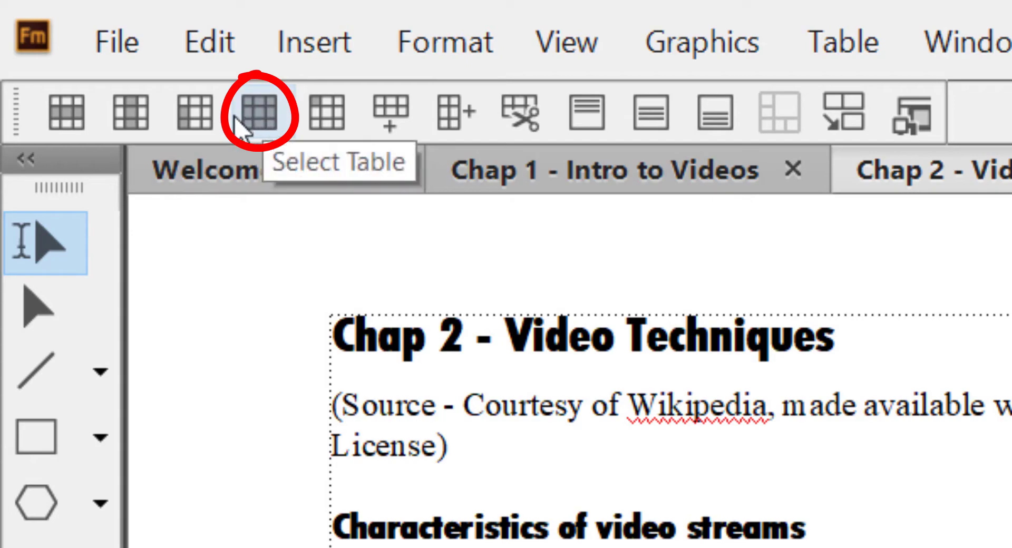
left_click(252, 123)
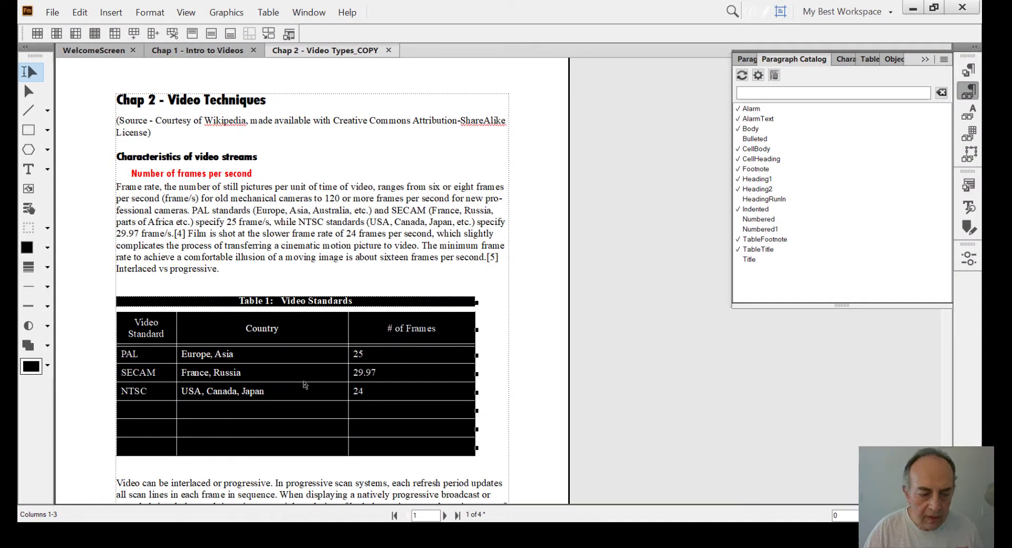
key("ctrl+t")
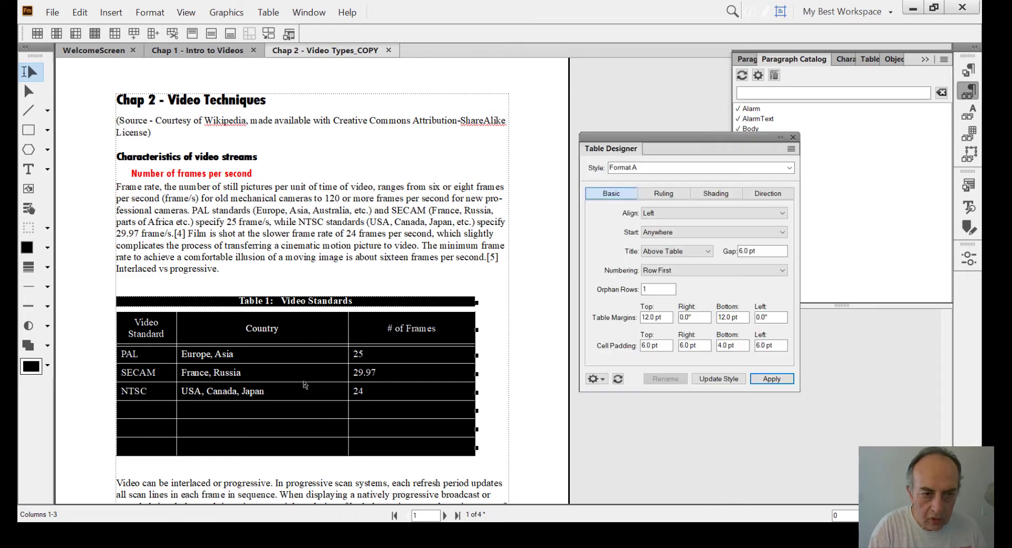
left_click(304, 385)
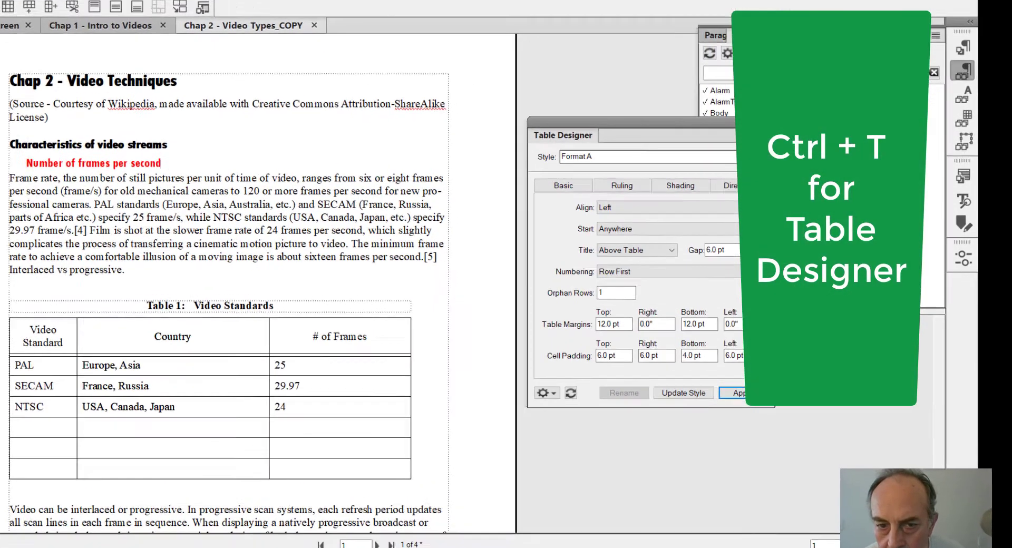
Try the Format B and Shaded Blue table styles on the Video Standards table.
left_click(791, 168)
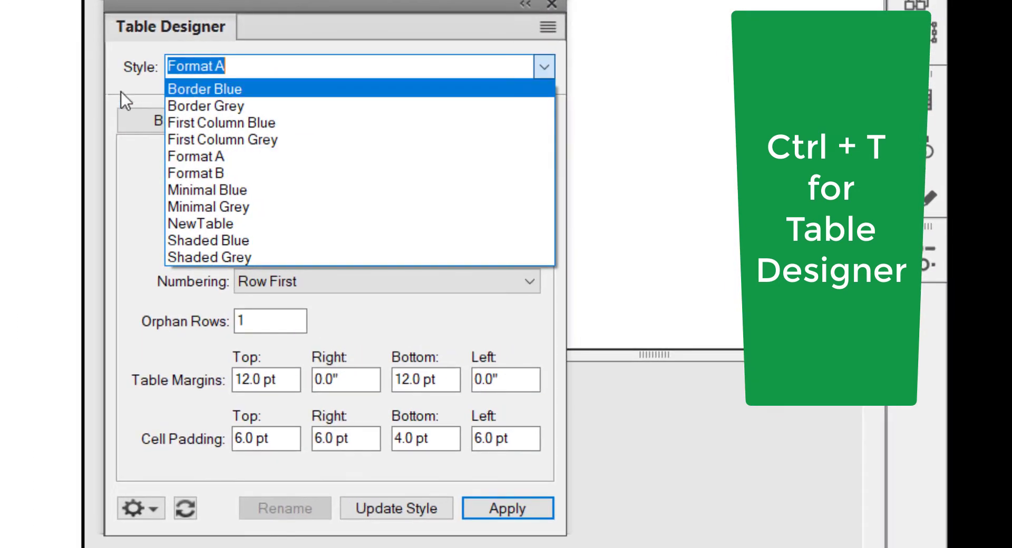
left_click(186, 176)
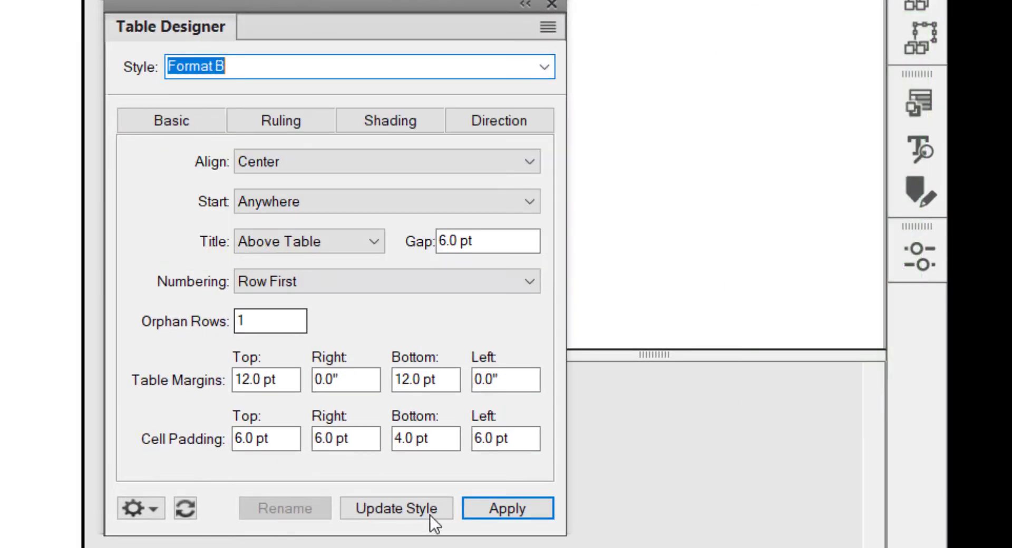
left_click(502, 509)
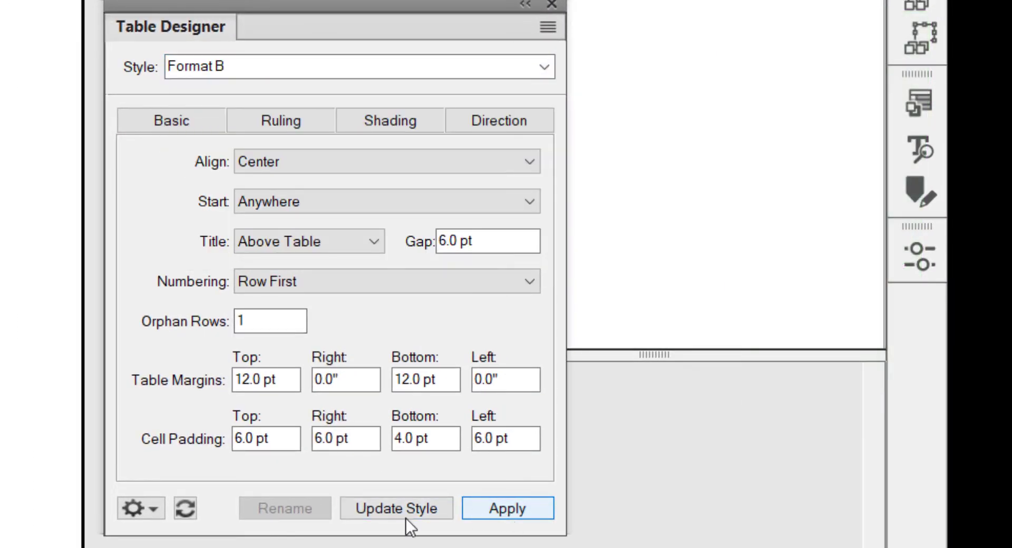
left_click(549, 67)
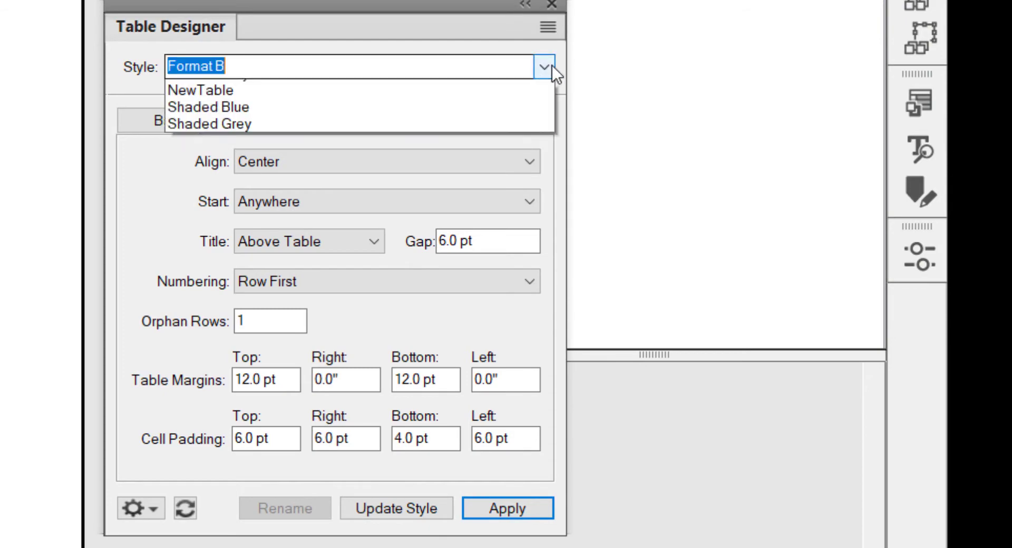
left_click(225, 240)
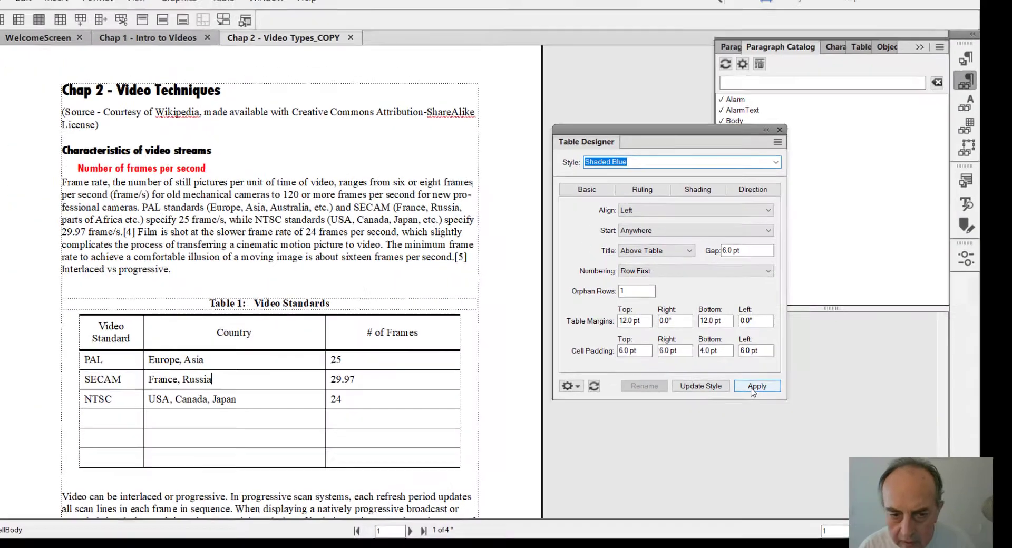
left_click(753, 387)
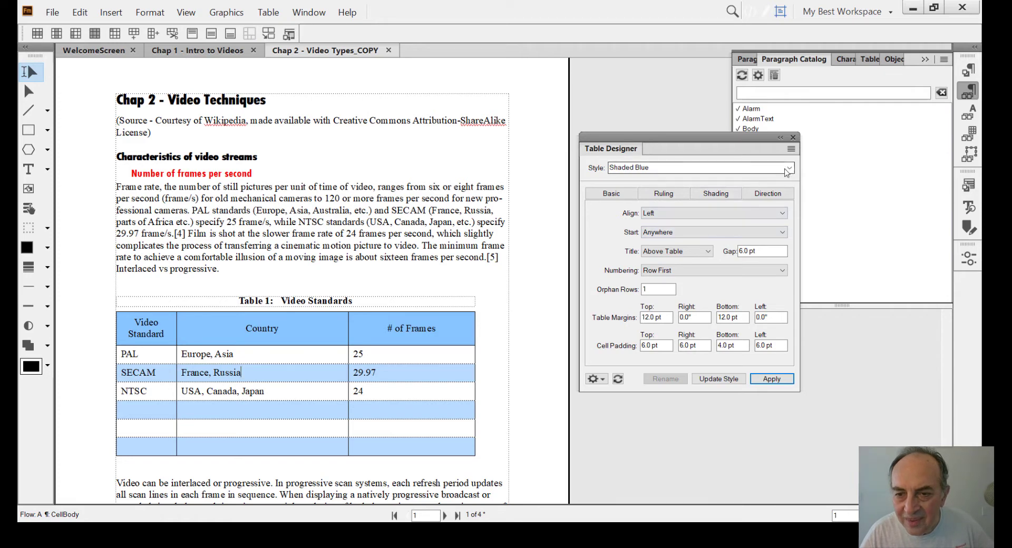
Apply the Shaded Grey table style to the Video Standards table.
left_click(788, 168)
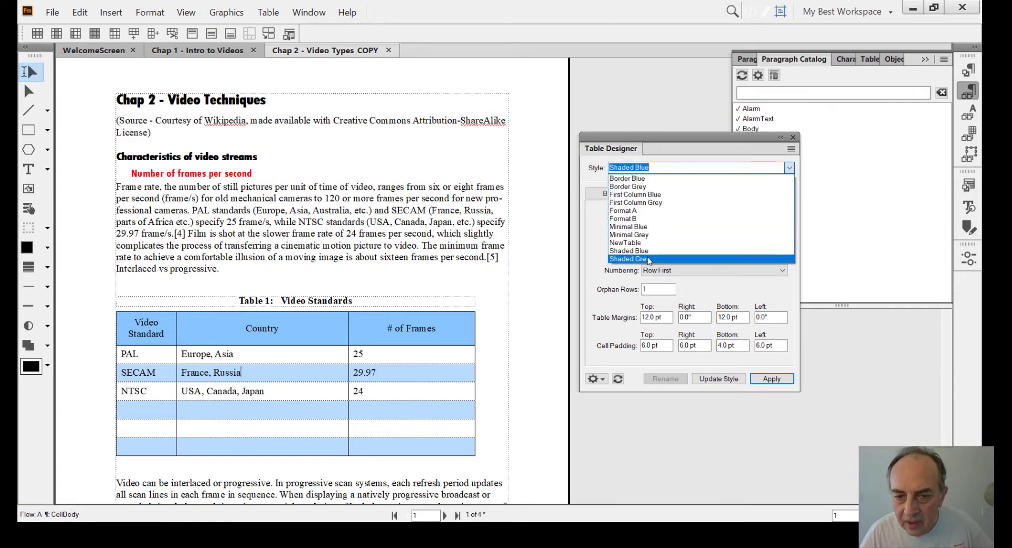
left_click(732, 261)
left_click(759, 380)
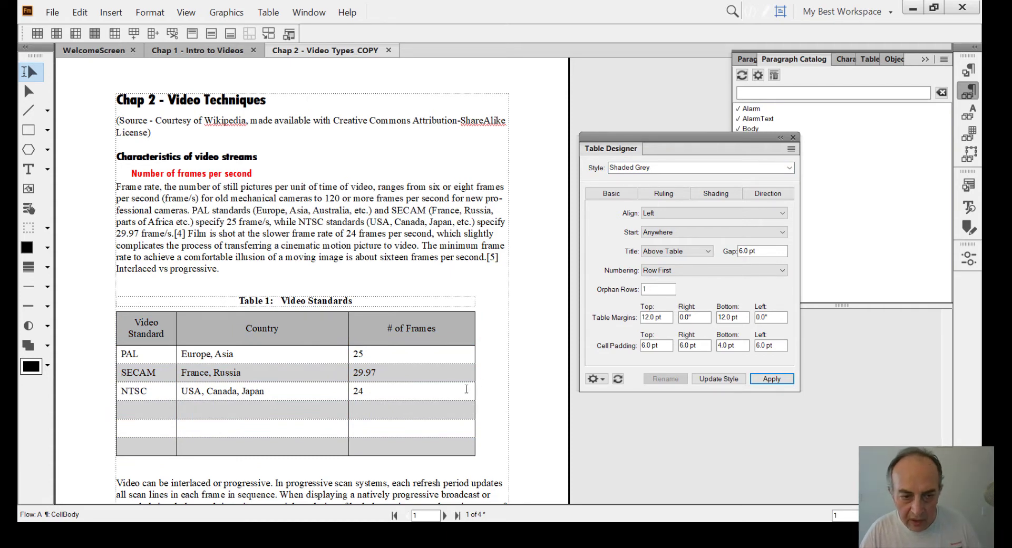
Set the cell padding to 12 pt on all four sides and update the Shaded Grey style, retaining overrides.
left_click(619, 195)
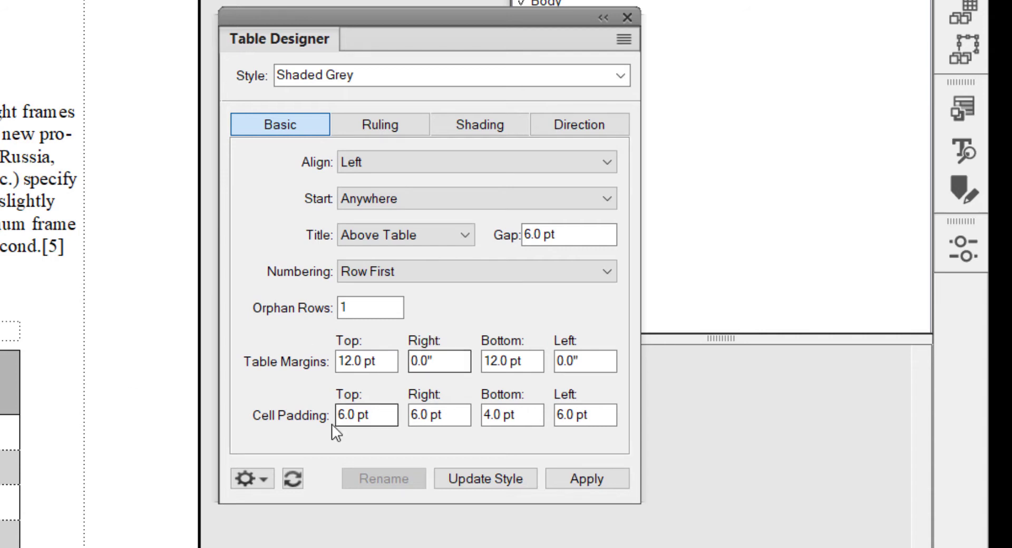
left_click_drag(379, 416, 270, 421)
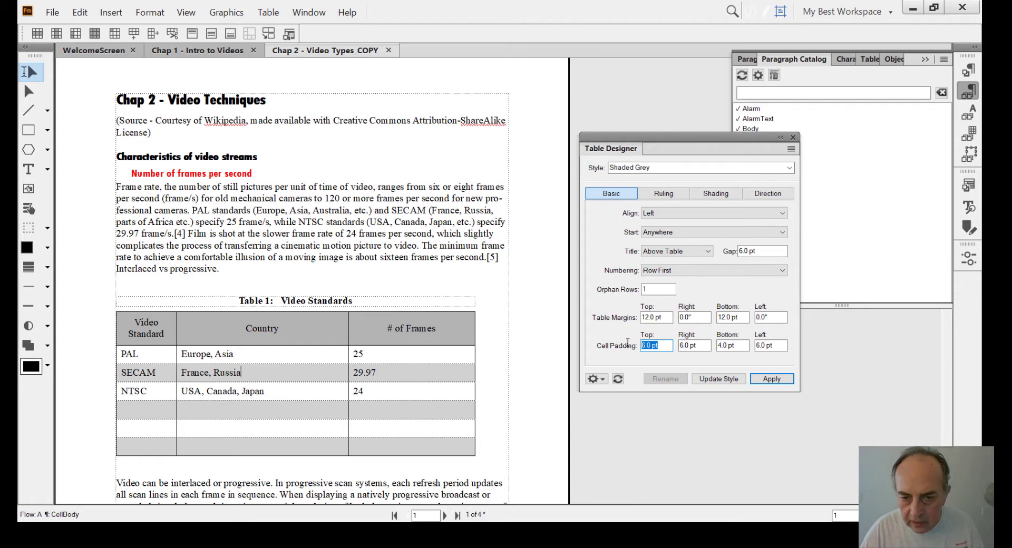
type("12")
key("Tab")
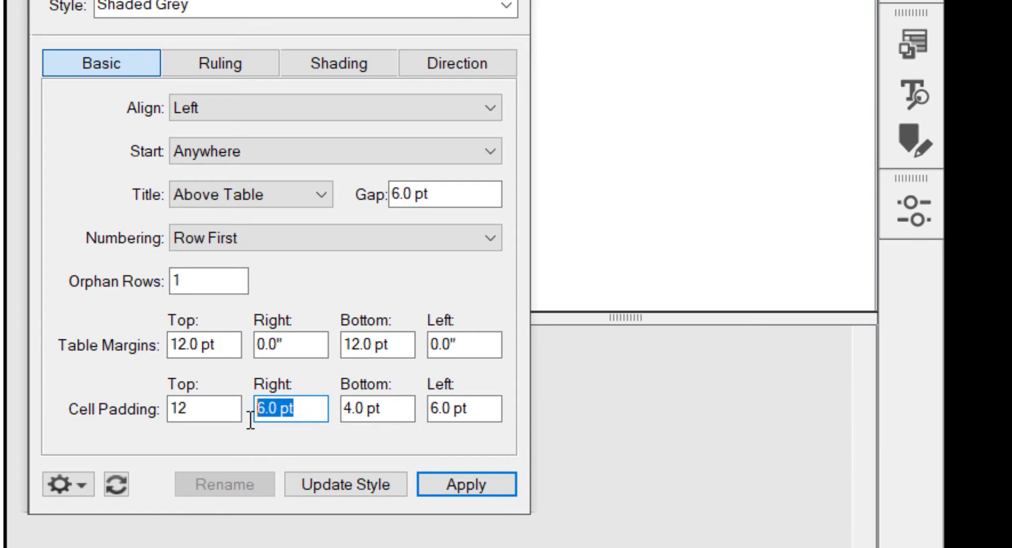
type("12")
left_click(397, 409)
double_click(397, 409)
type("12")
key("Tab")
type("12")
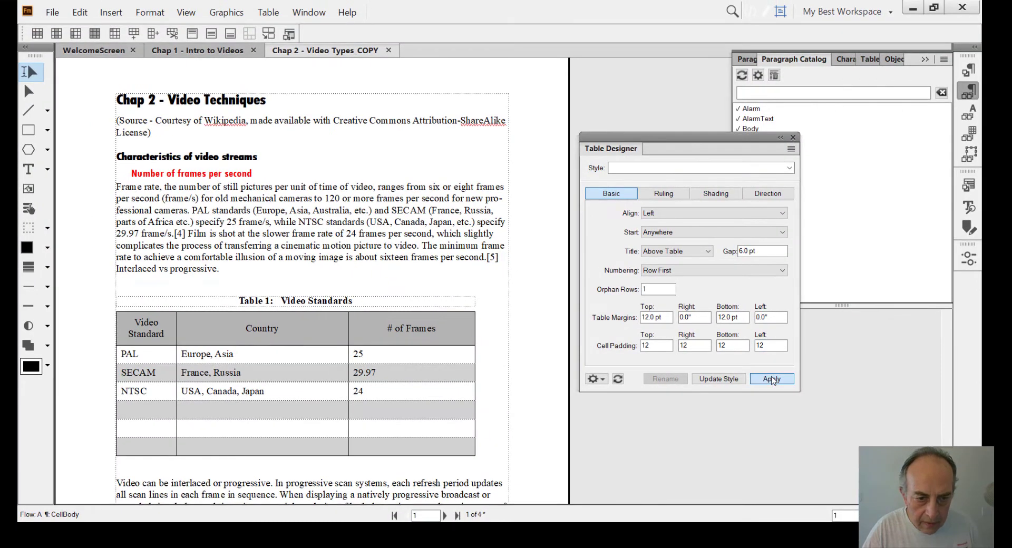
left_click(534, 462)
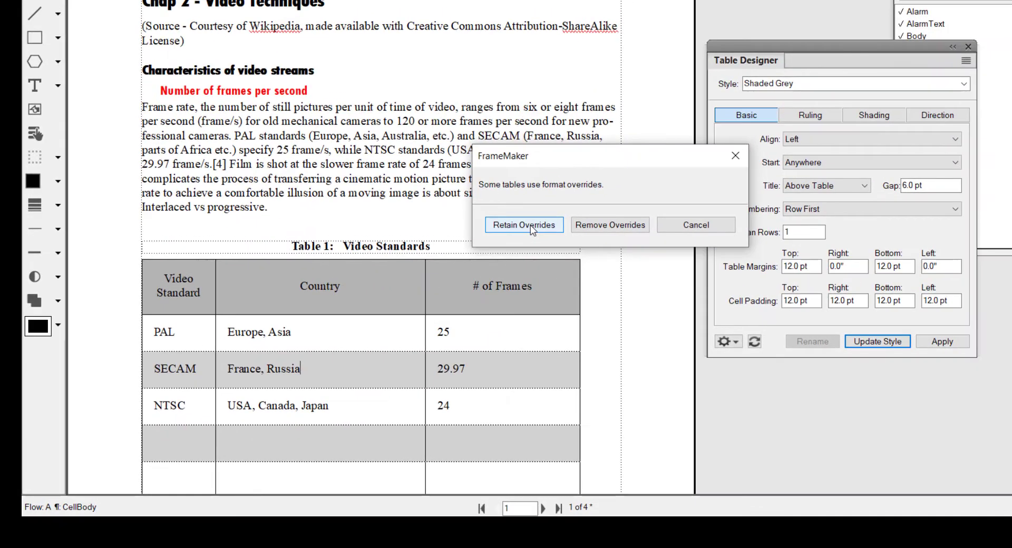
left_click(530, 225)
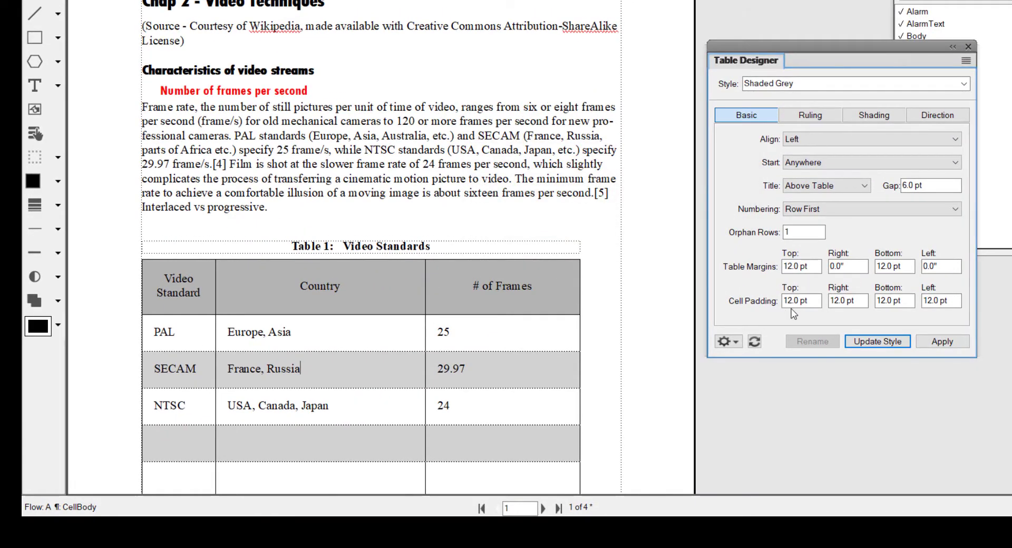
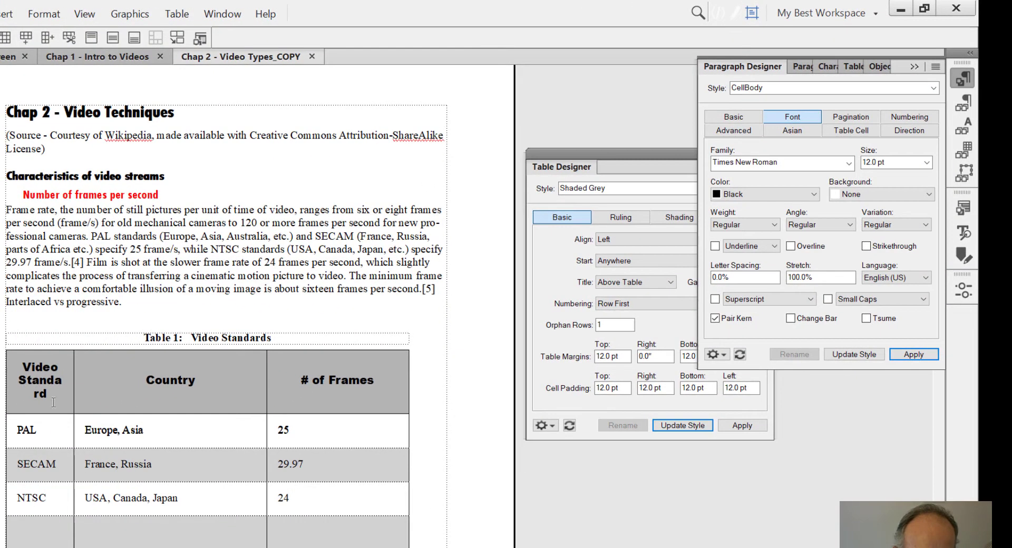
Widen the Video Standard column so the word "Standard" in its heading fits on one line.
double_click(53, 381, "ctrl")
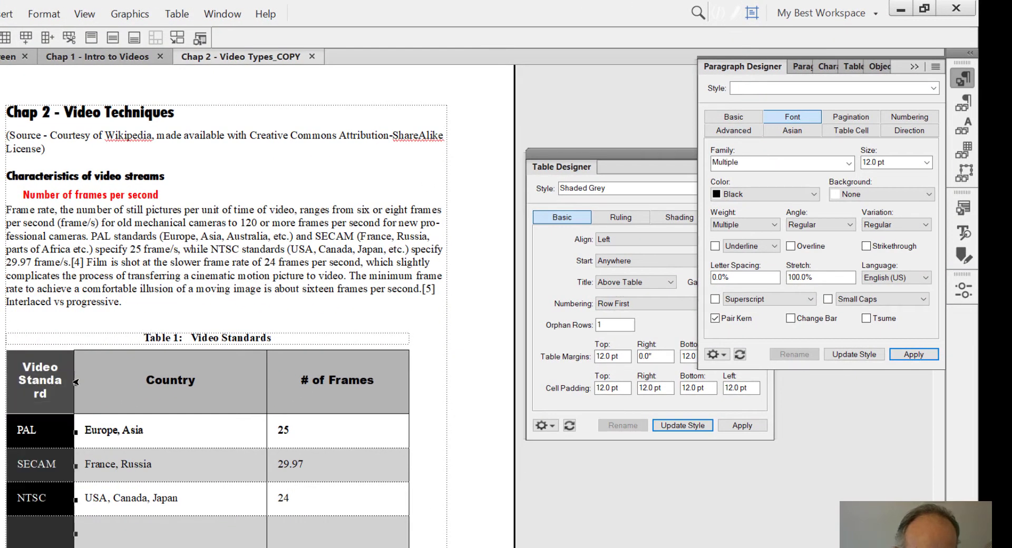
left_click_drag(77, 382, 95, 386)
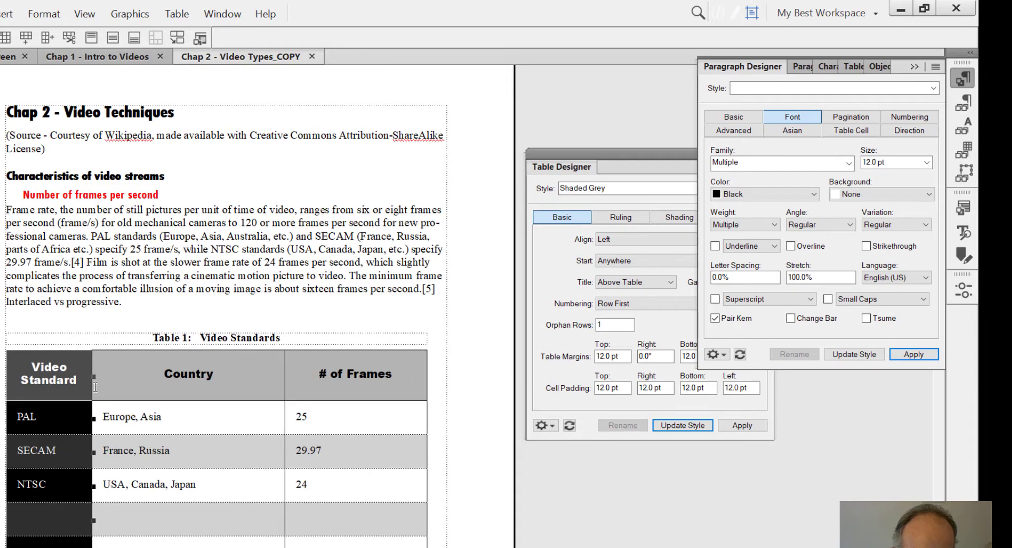
Update the CellHeading paragraph style from the Country heading, retaining overrides, and update the Shaded Grey table style.
left_click(169, 397)
scroll(299, 419, "down", 2)
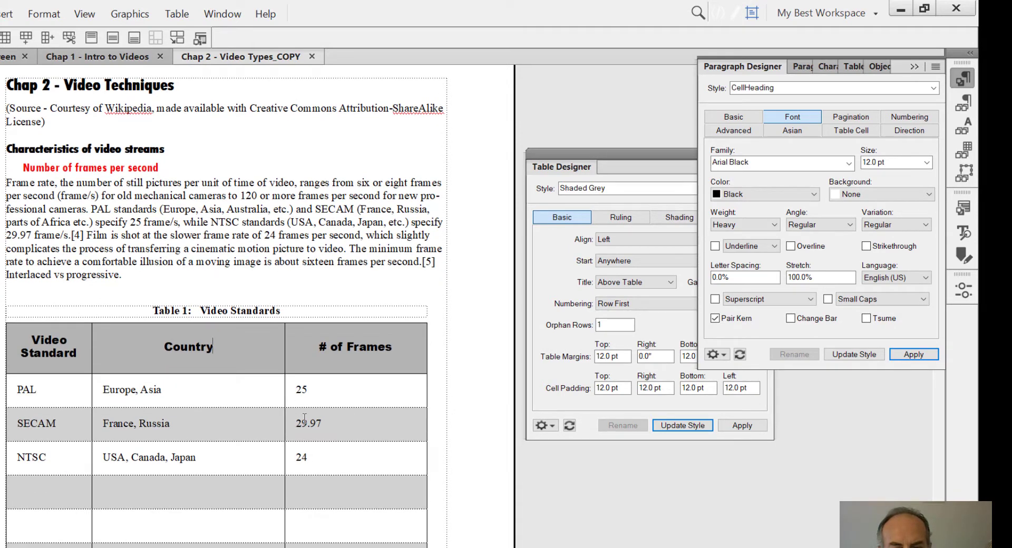
left_click(847, 355)
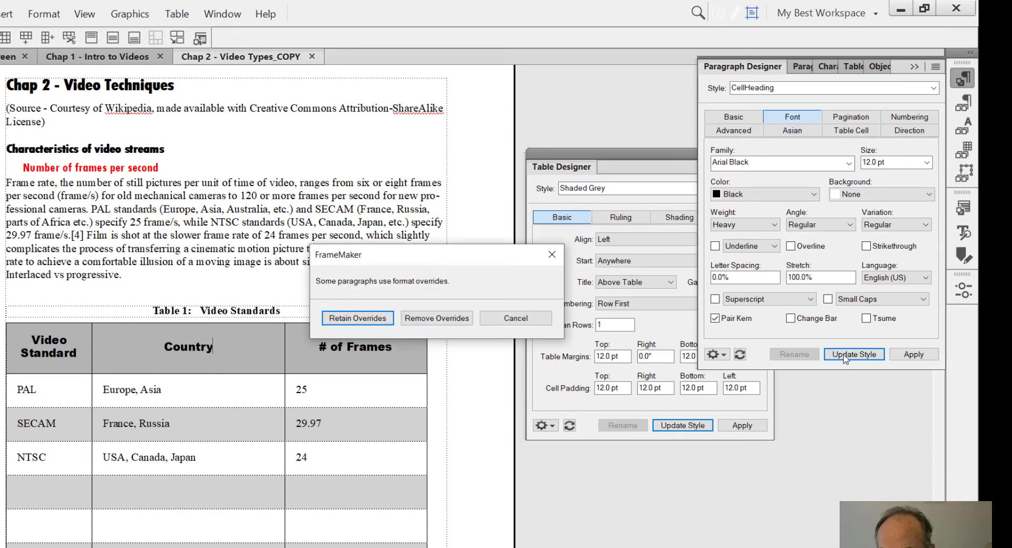
left_click(346, 319)
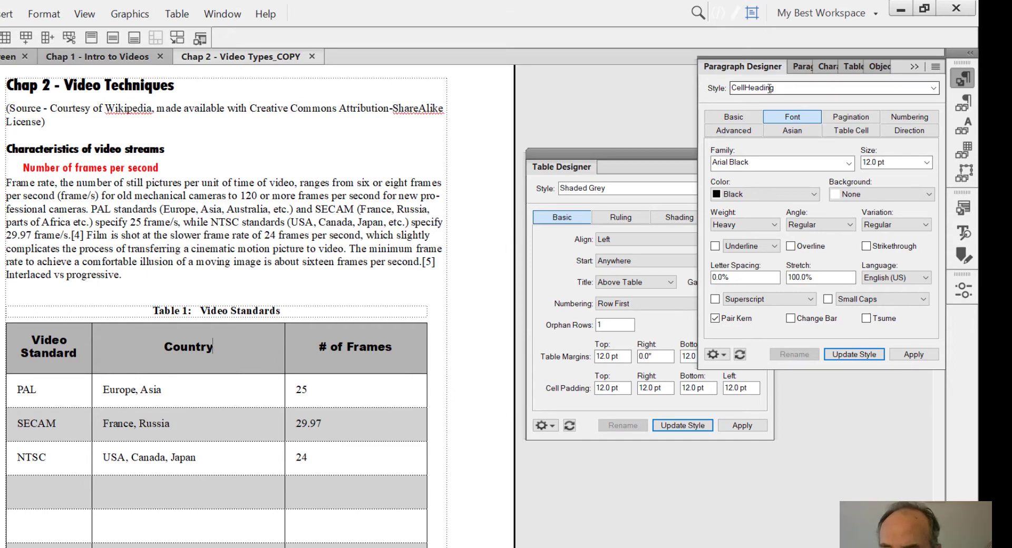
left_click(639, 159)
left_click(679, 427)
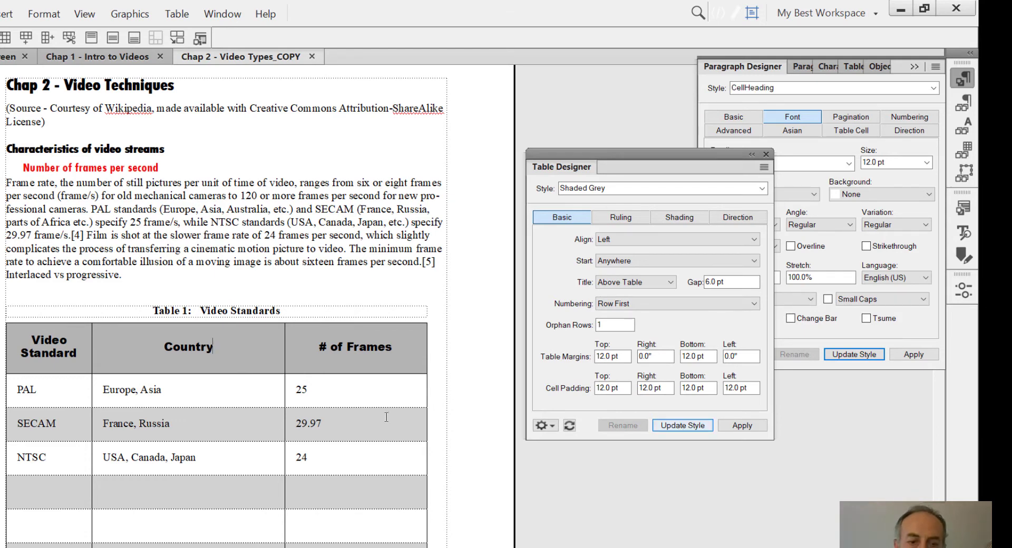
Add two empty body rows at the end of the Video Standards table.
scroll(348, 437, "down", 2)
scroll(350, 437, "down", 1)
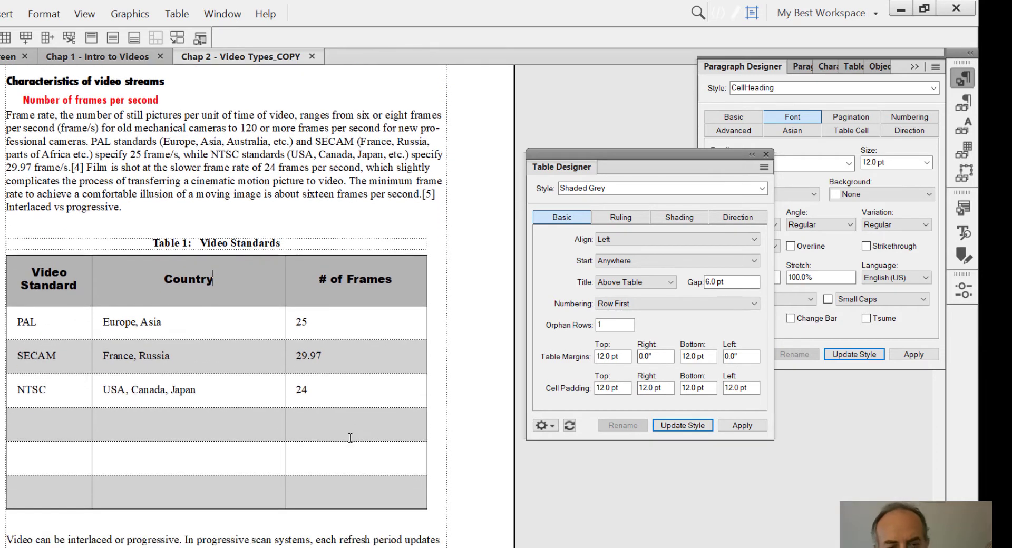
left_click(339, 483)
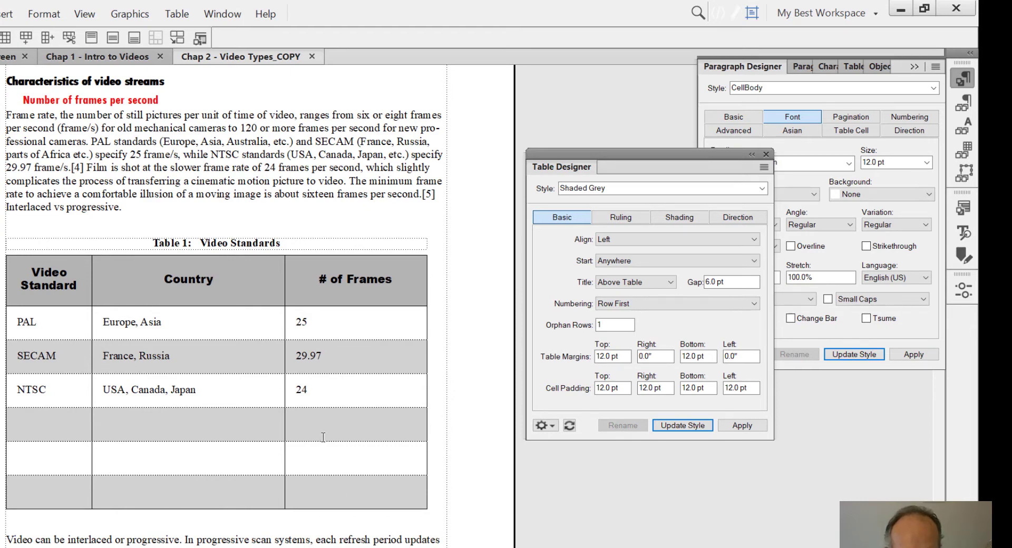
key("ctrl+Return")
key("Tab")
key("Tab")
key("ctrl+Return")
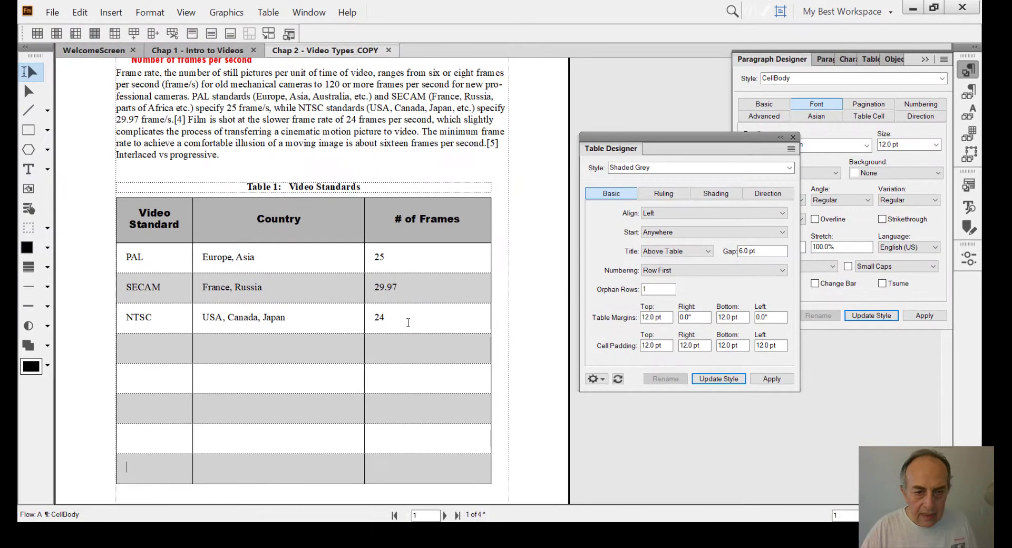
Clear the contents of the NTSC row with Leave Cells Empty, and undo the clearing.
left_click_drag(408, 323, 185, 319)
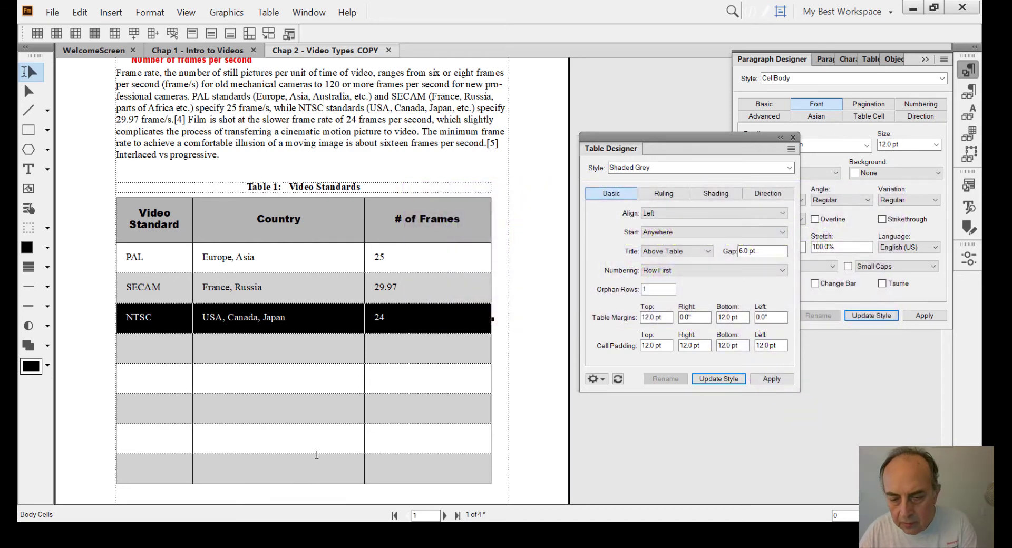
key("Delete")
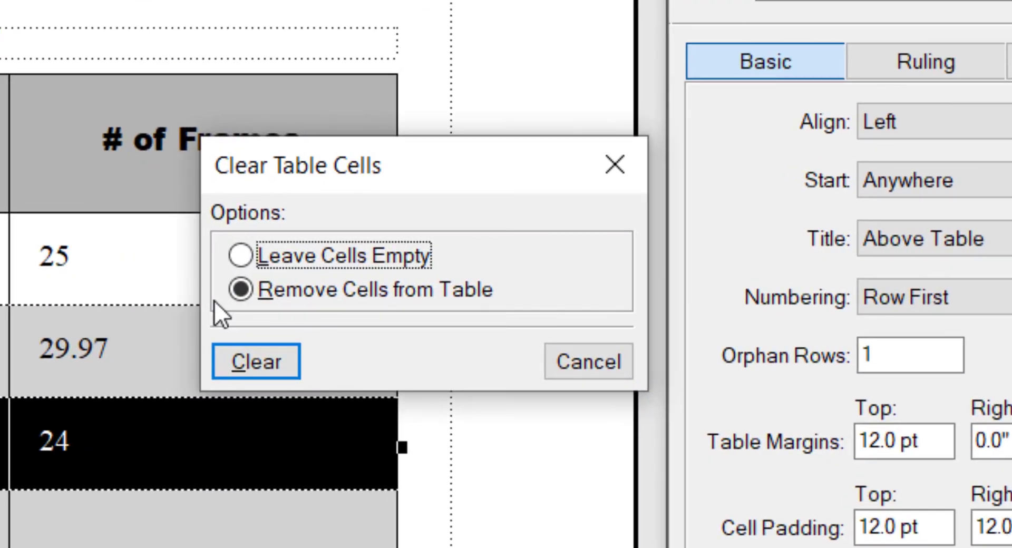
left_click(232, 282)
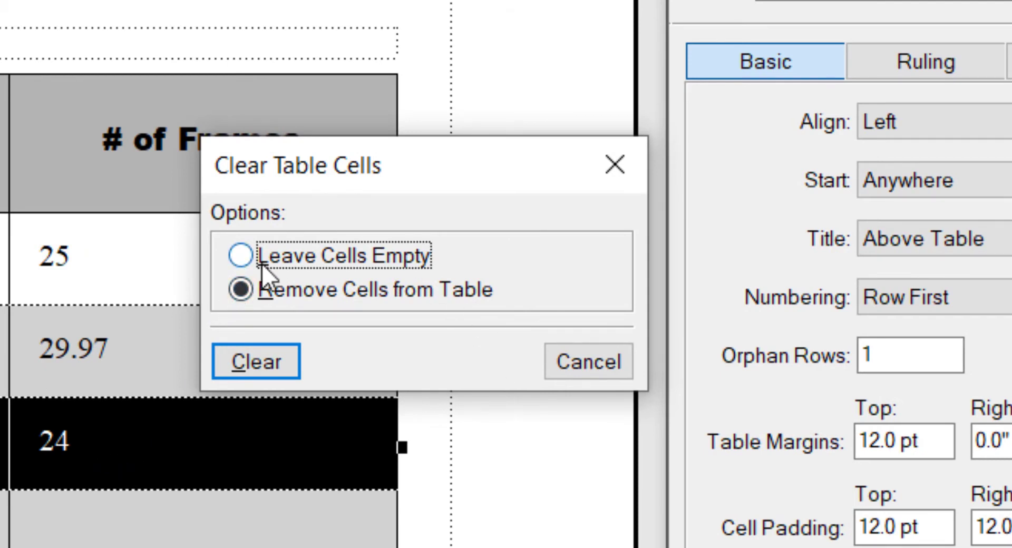
left_click(245, 256)
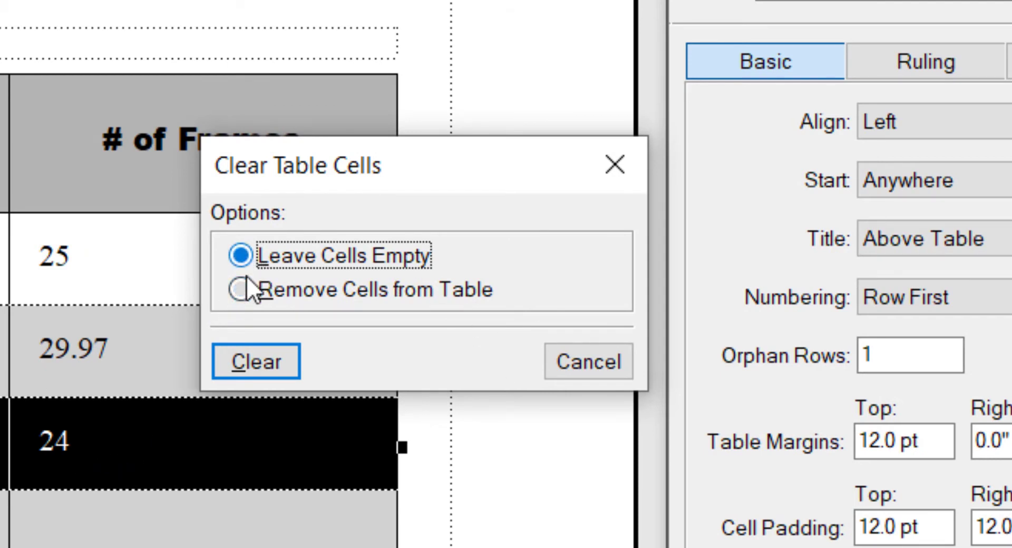
left_click(276, 369)
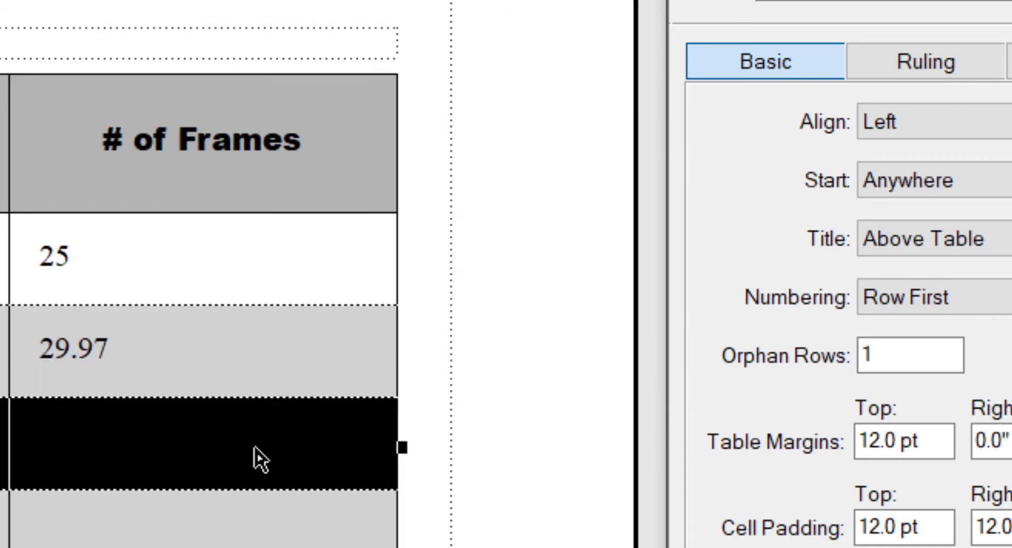
key("ctrl+z")
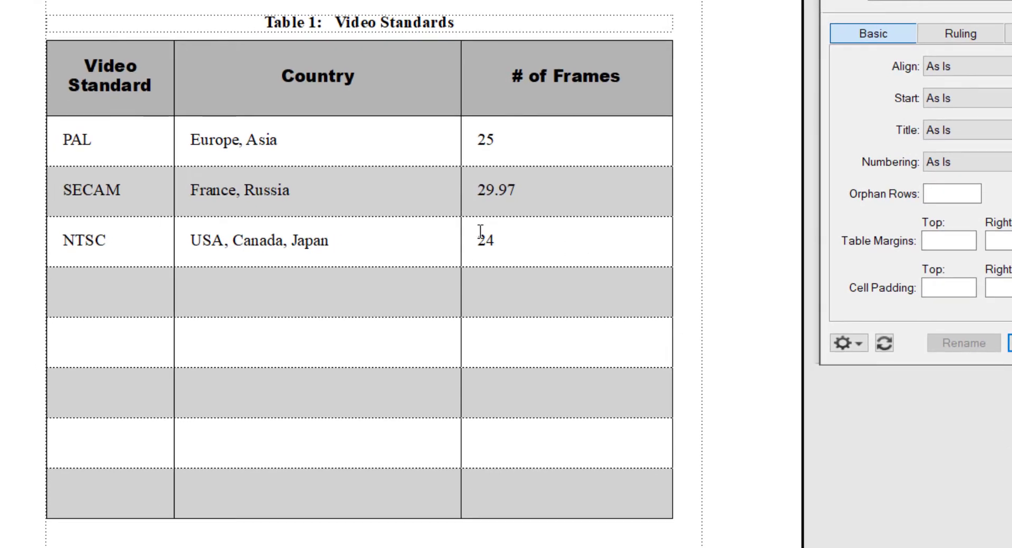
Remove the NTSC row's cells from the Video Standards table.
left_click_drag(513, 236, 44, 236)
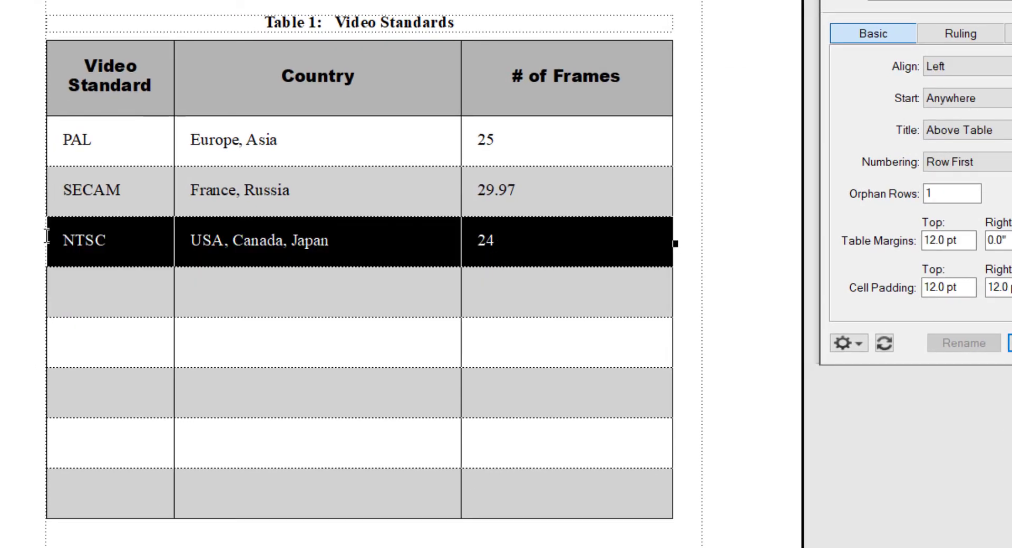
key("Delete")
left_click(587, 157)
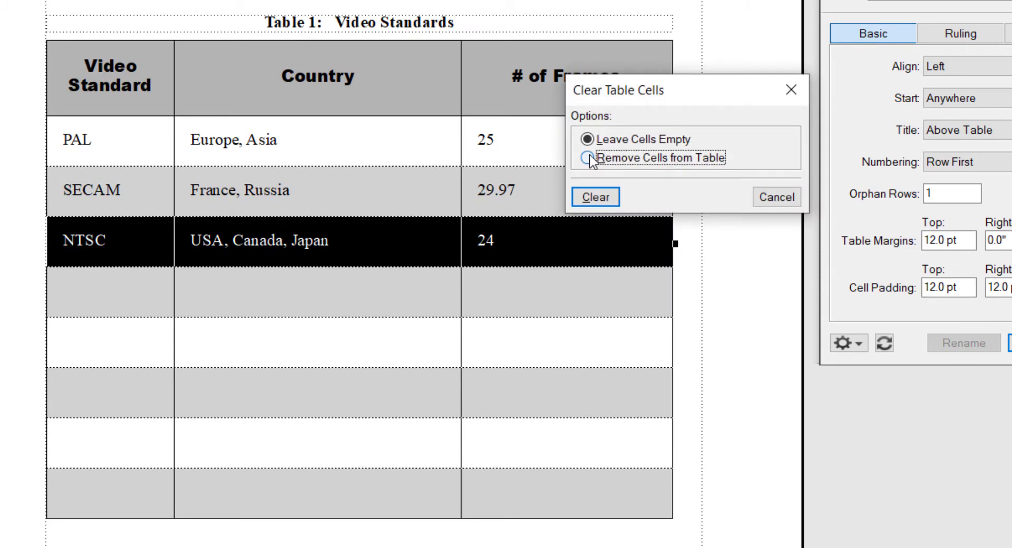
left_click(596, 195)
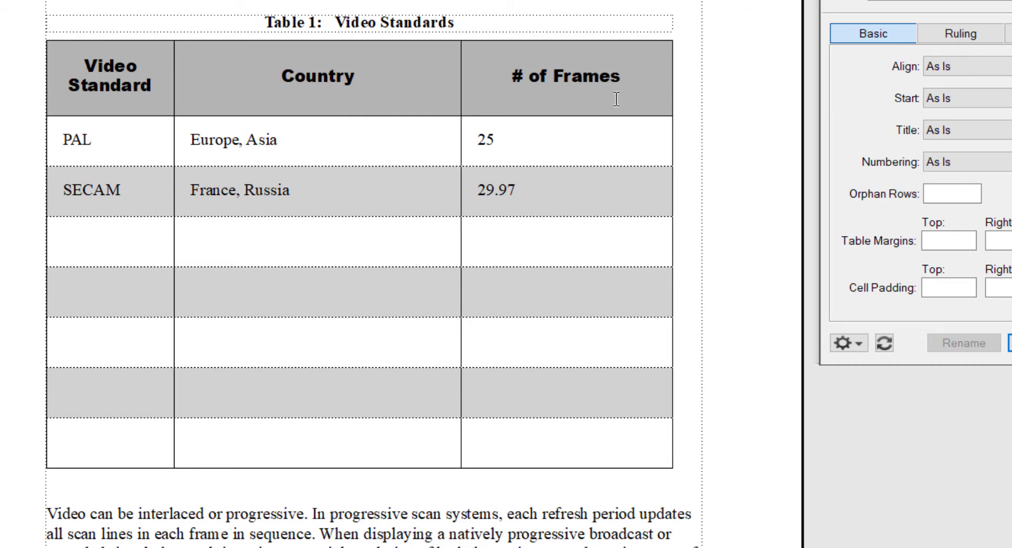
Widen the # of Frames column so the table nearly fills the width of the text frame.
left_click_drag(615, 100, 627, 228)
left_click_drag(677, 80, 694, 94)
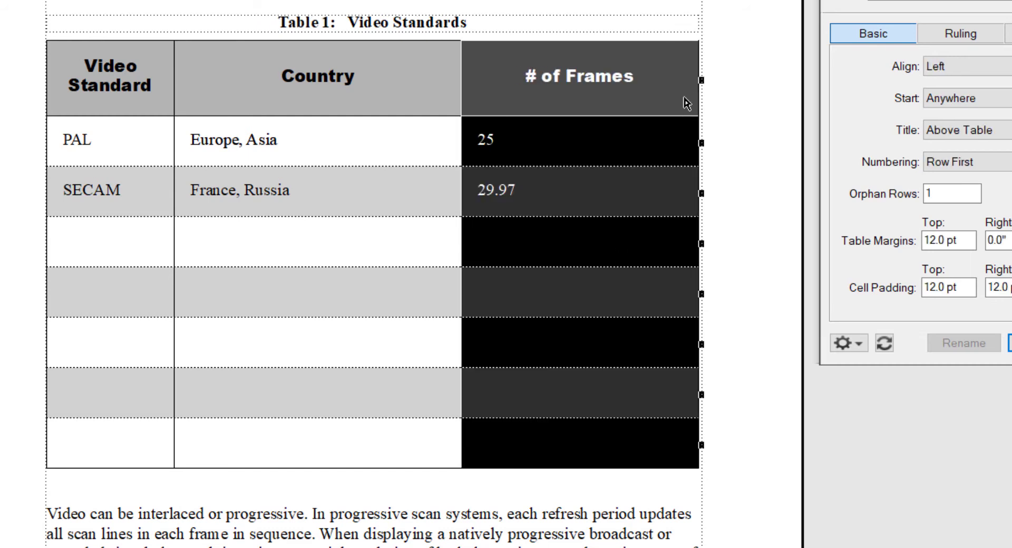
left_click(548, 87)
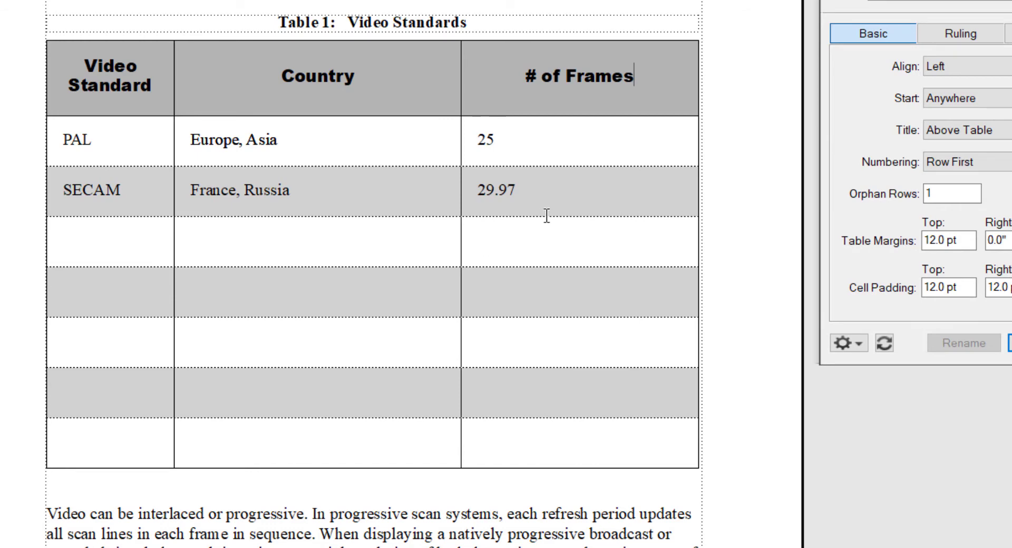
Add empty body rows at the end of the Video Standards table until it continues onto the next page.
scroll(547, 215, "down", 5)
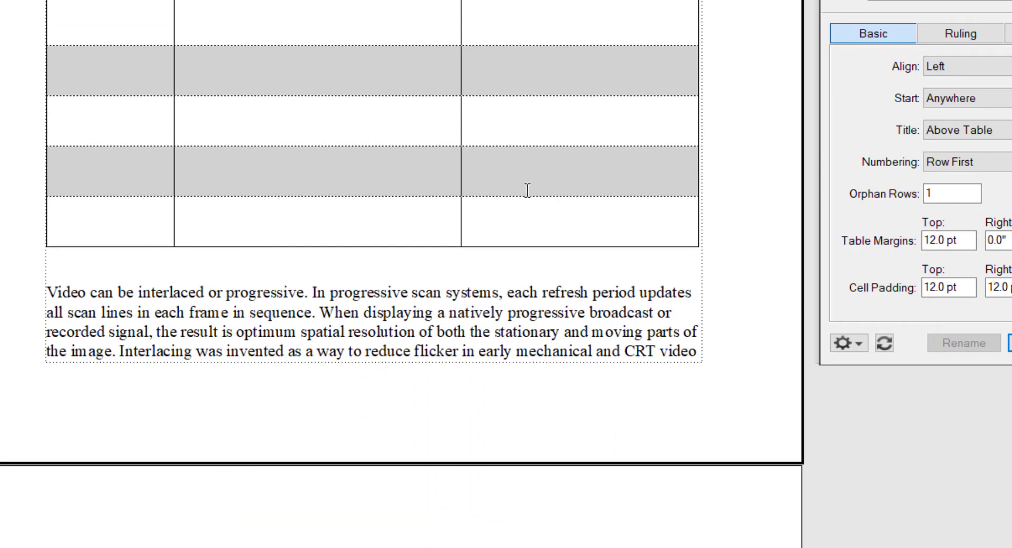
left_click(525, 219)
key("ctrl+Return")
key("ctrl+z")
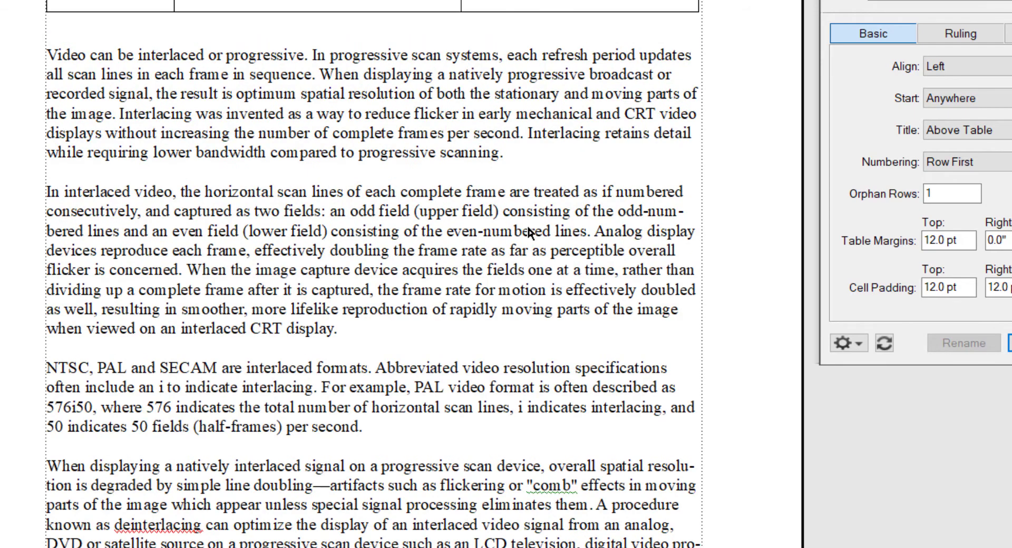
Insert the Table Continuation and Table Sheet variables into the title of the current table.
scroll(528, 232, "up", 5)
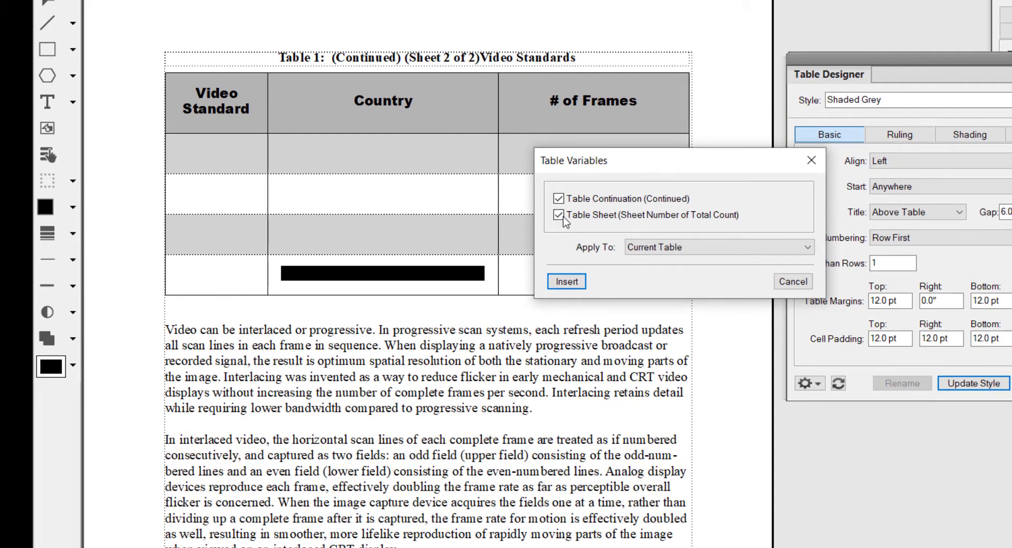
left_click(565, 282)
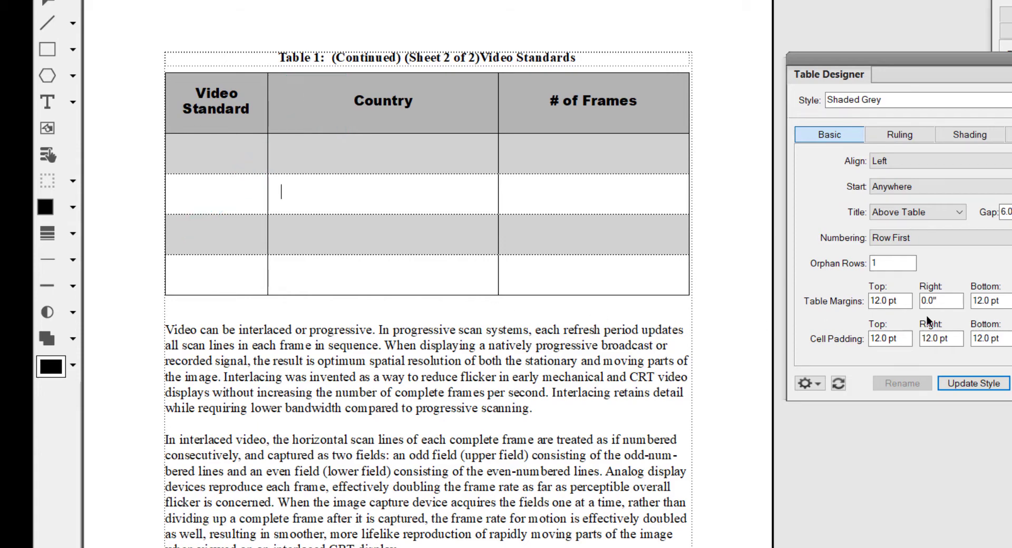
scroll(612, 200, "up", 3)
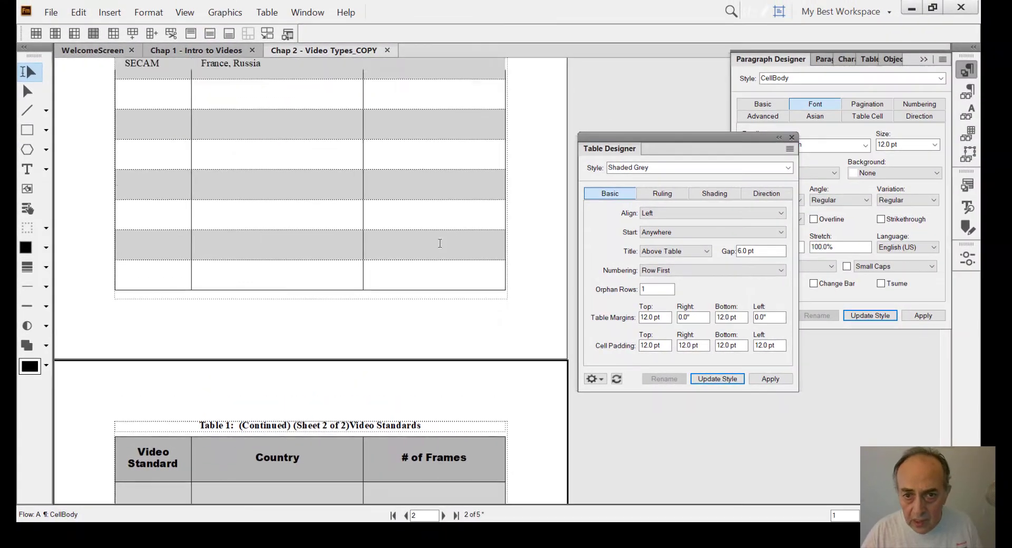
scroll(440, 243, "up", 5)
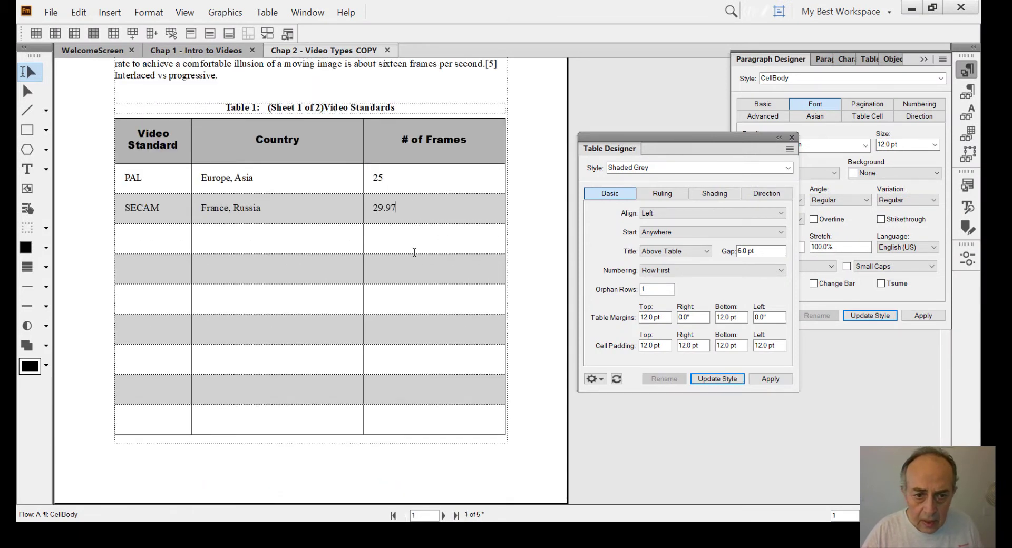
Extend the SECAM row's Country cell to read "France, Russia, Afghanistan, Germany,".
left_click(278, 206)
left_click_drag(278, 207, 195, 212)
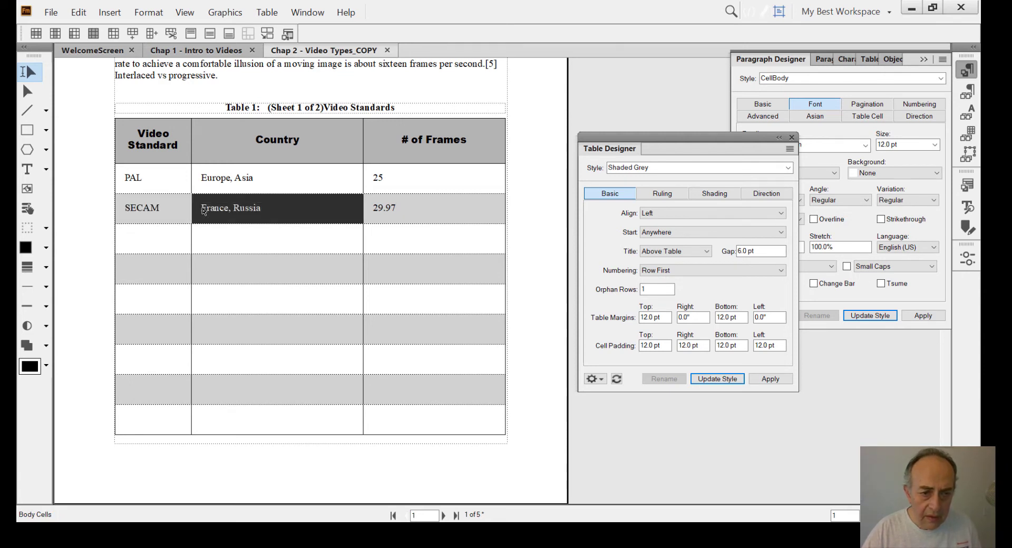
left_click(207, 211)
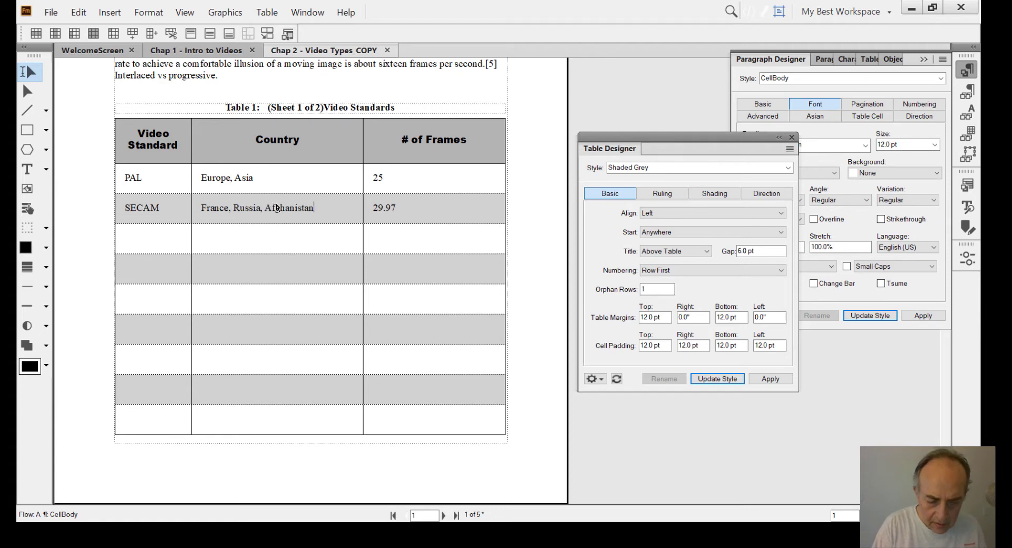
type("y,")
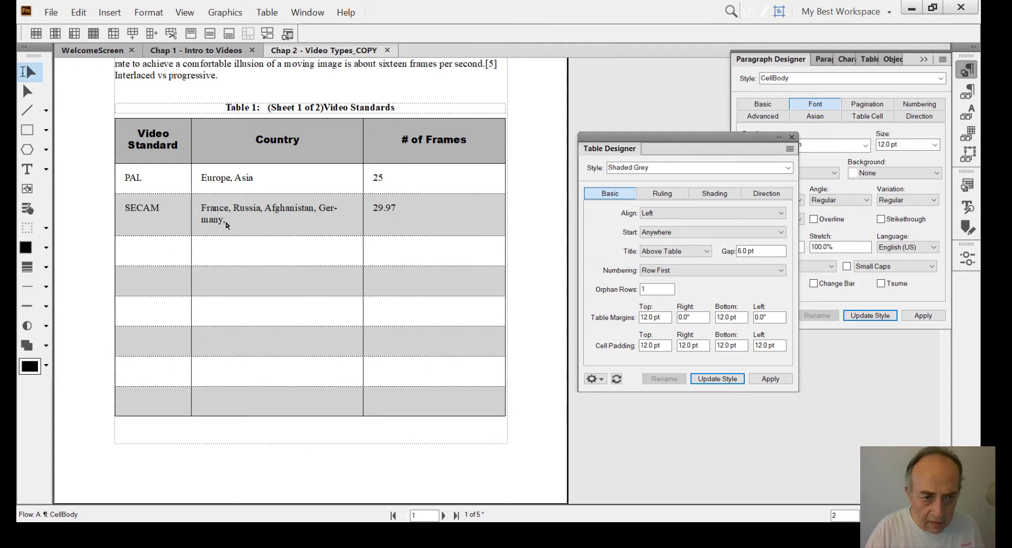
Copy the SECAM row's country list and paste it twice at the end of the same cell.
triple_click(199, 221)
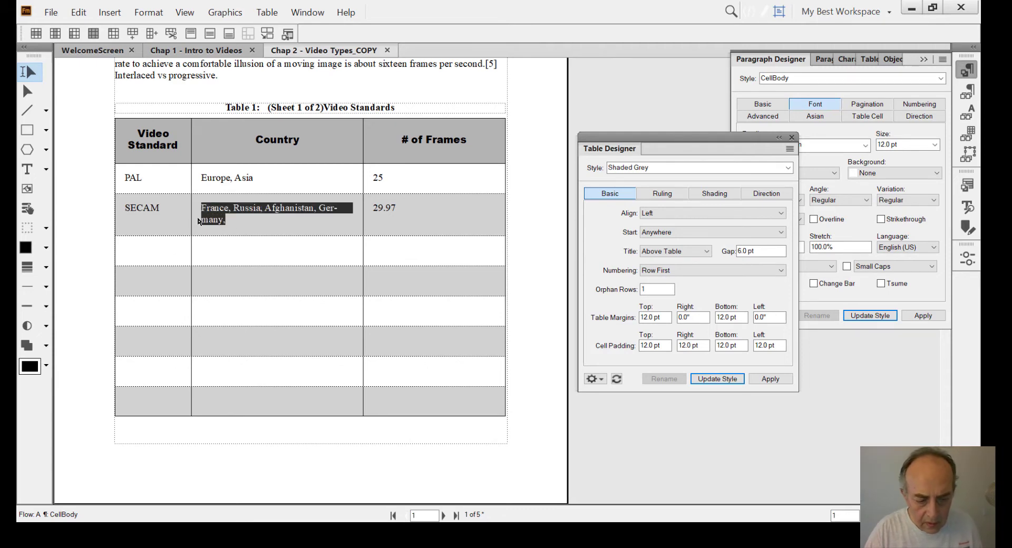
key("ctrl+c")
left_click(226, 220)
key("ctrl+v")
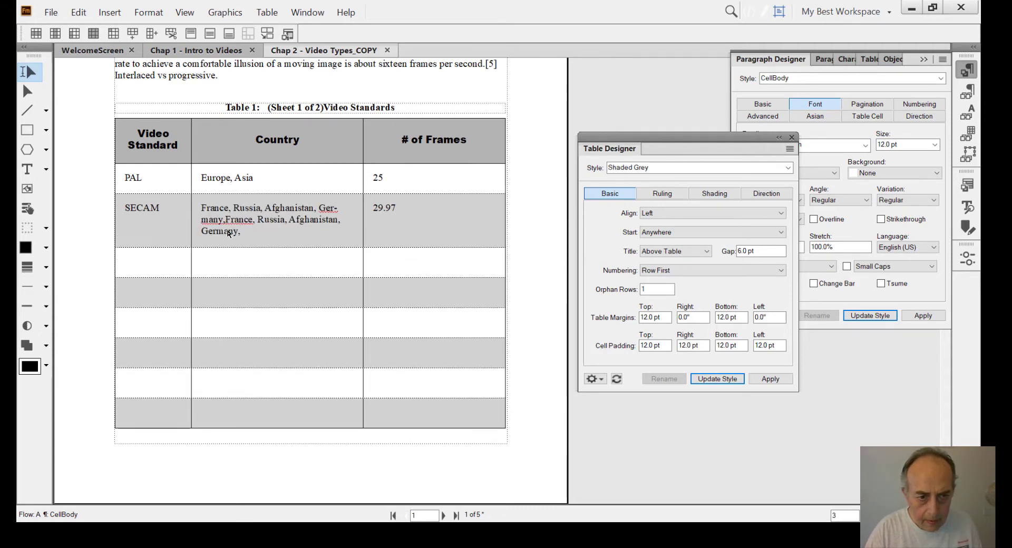
key("ctrl+v")
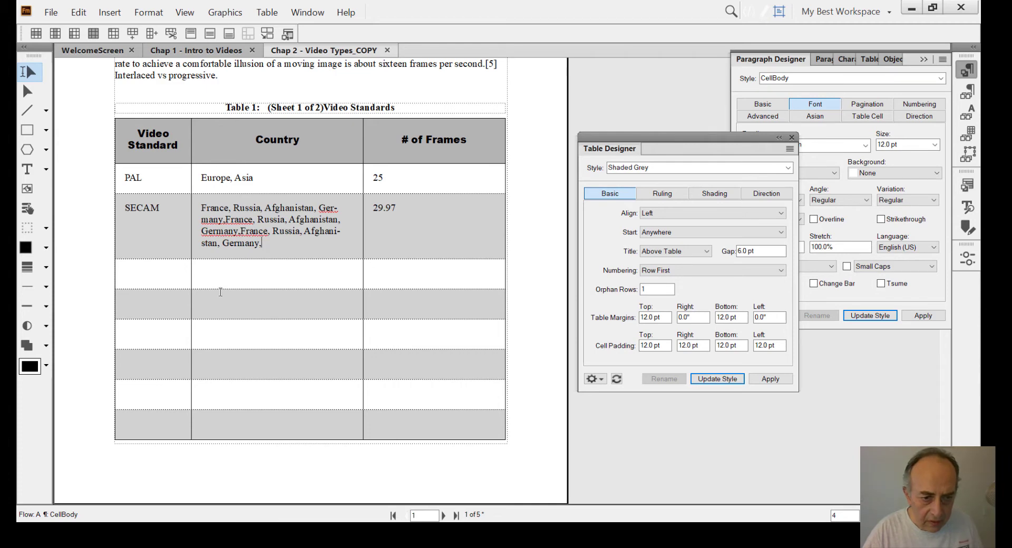
Set the PAL row's minimum height to 1 inch and align its cell contents to the middle.
left_click_drag(120, 180, 395, 183)
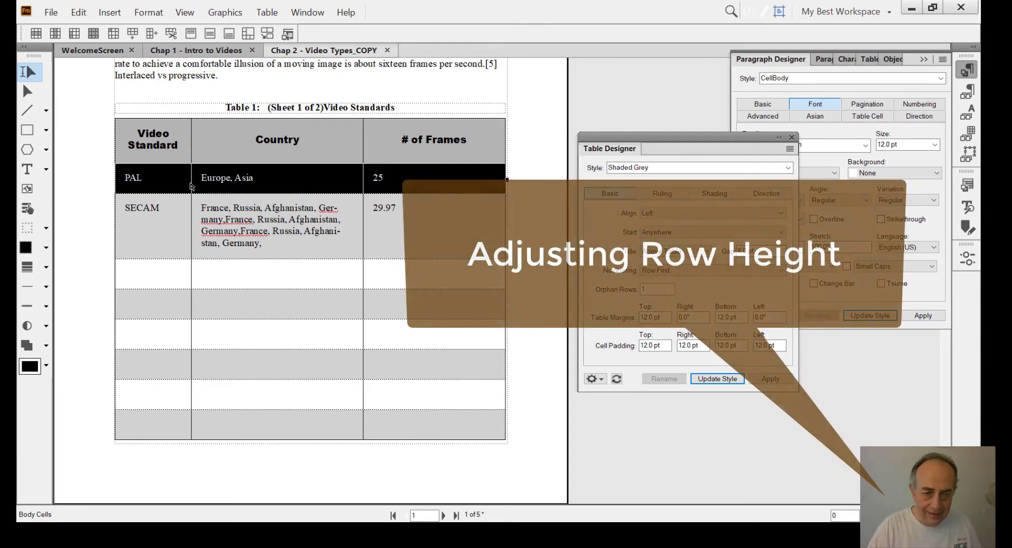
right_click(319, 180)
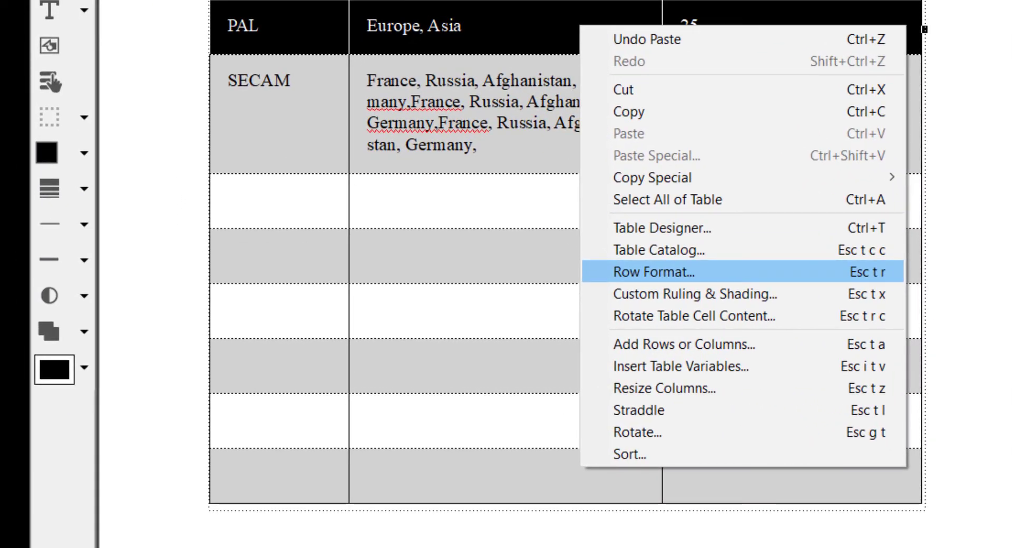
left_click(831, 272)
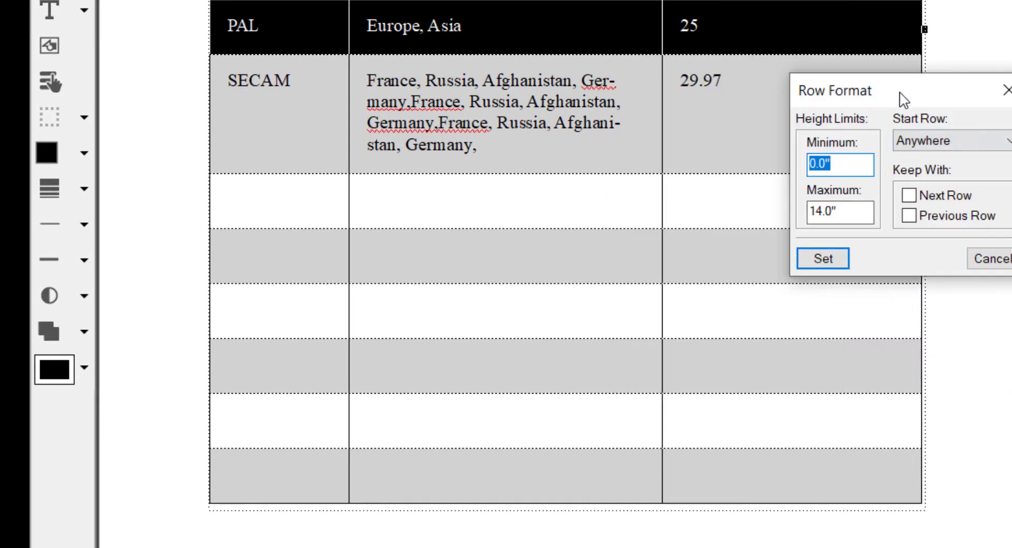
left_click_drag(872, 90, 783, 85)
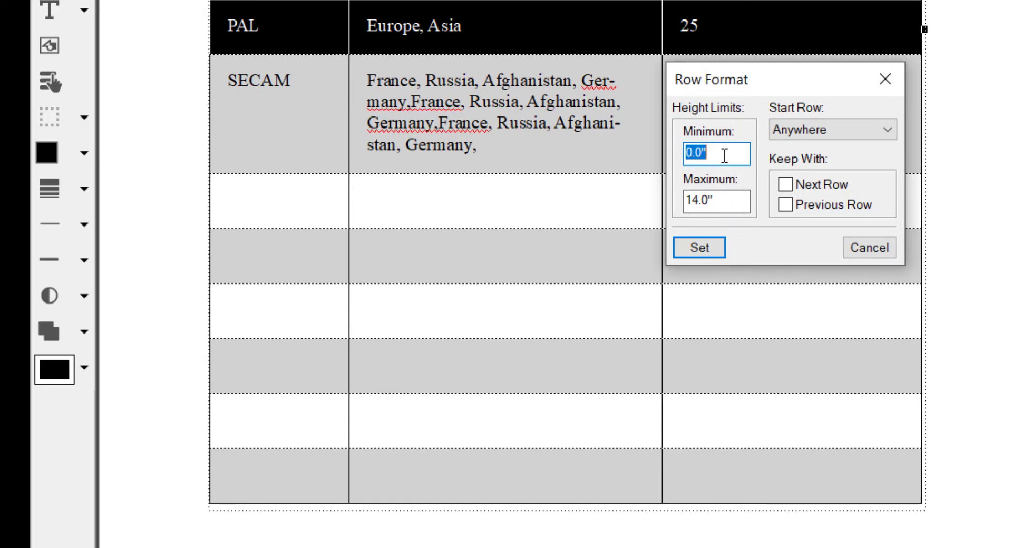
type("1")
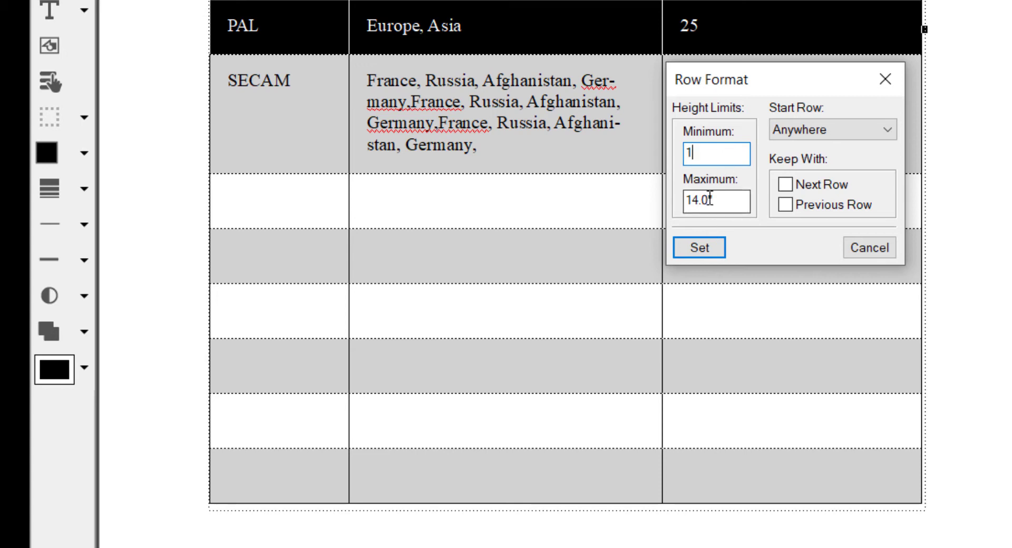
left_click(685, 248)
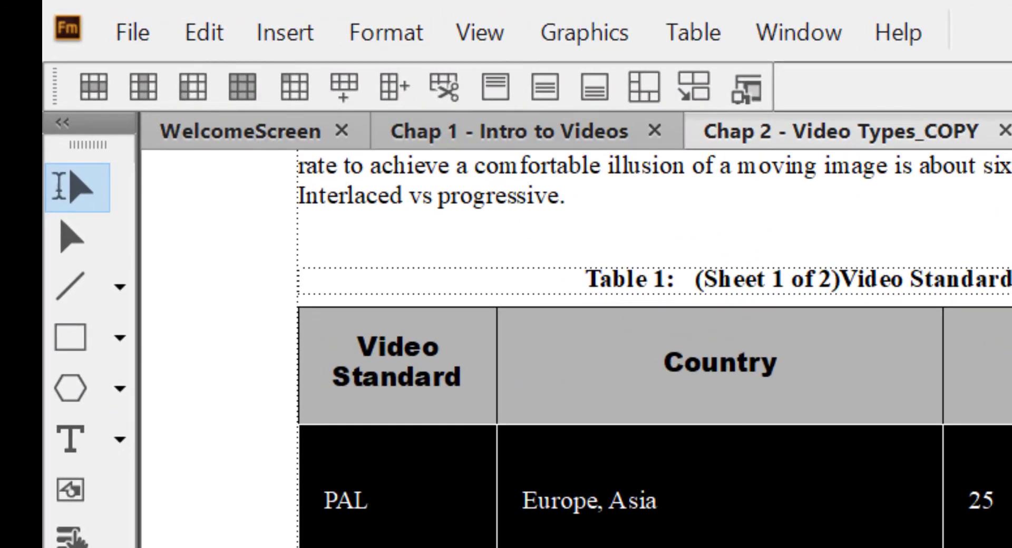
left_click(970, 503)
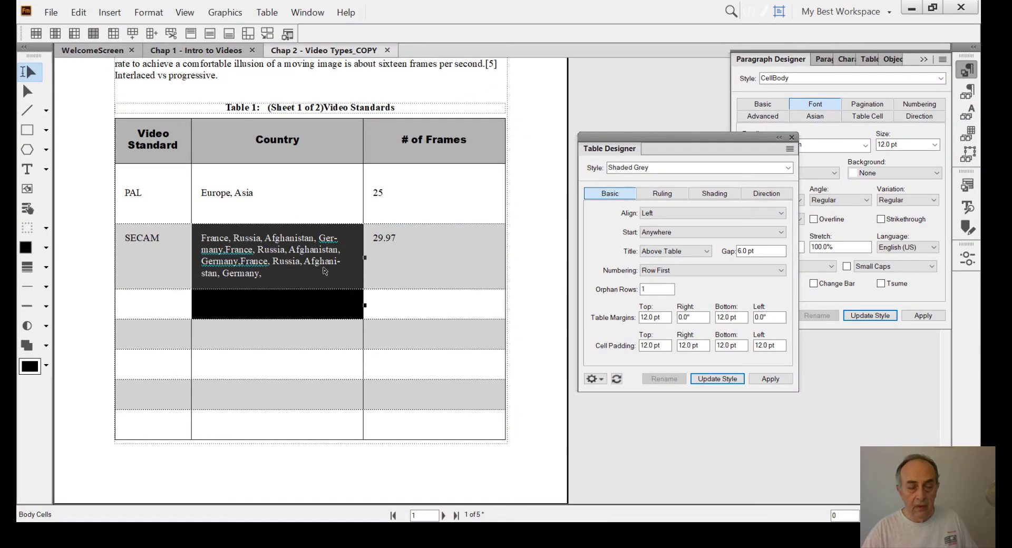
Straddle the SECAM row's Country cell with the empty cell below it.
right_click(324, 272)
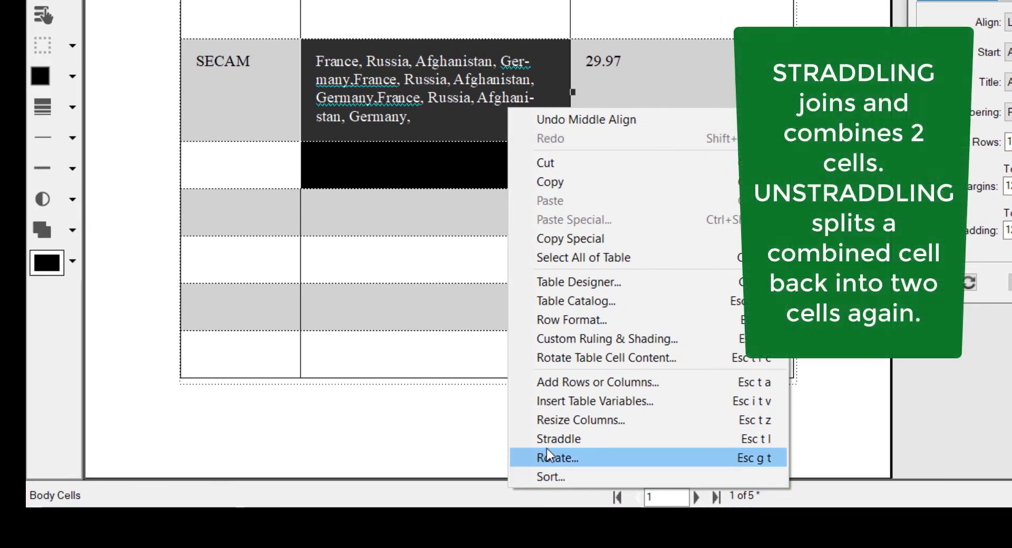
left_click(553, 439)
left_click(532, 219)
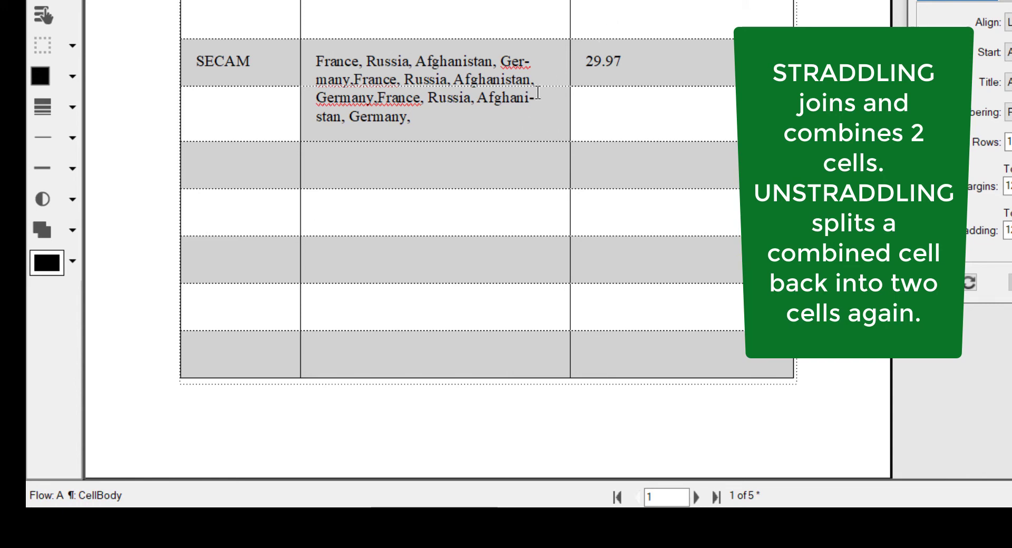
Unstraddle the combined Country cell so it splits back into two separate cells.
left_click_drag(501, 115, 308, 45)
right_click(378, 68)
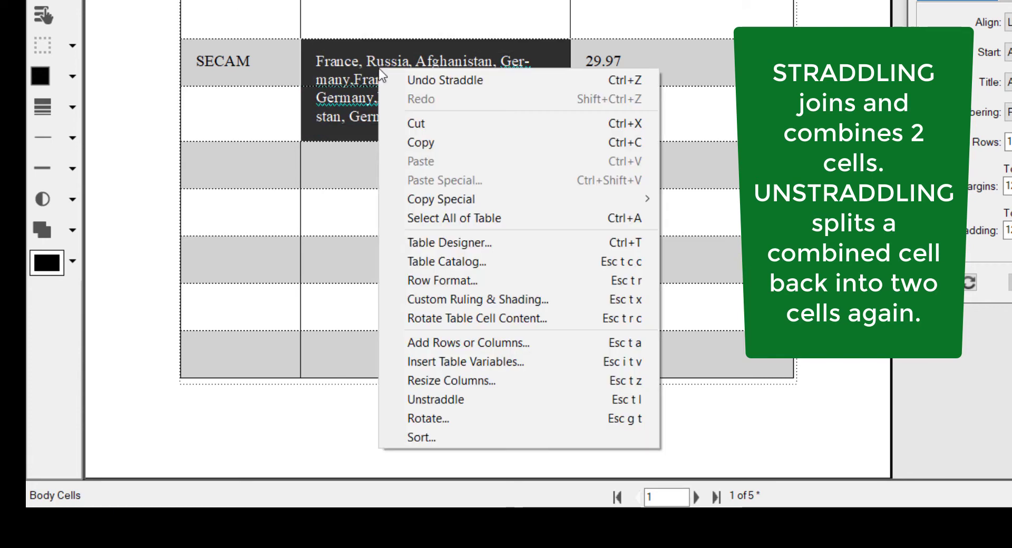
left_click(448, 401)
left_click(488, 265)
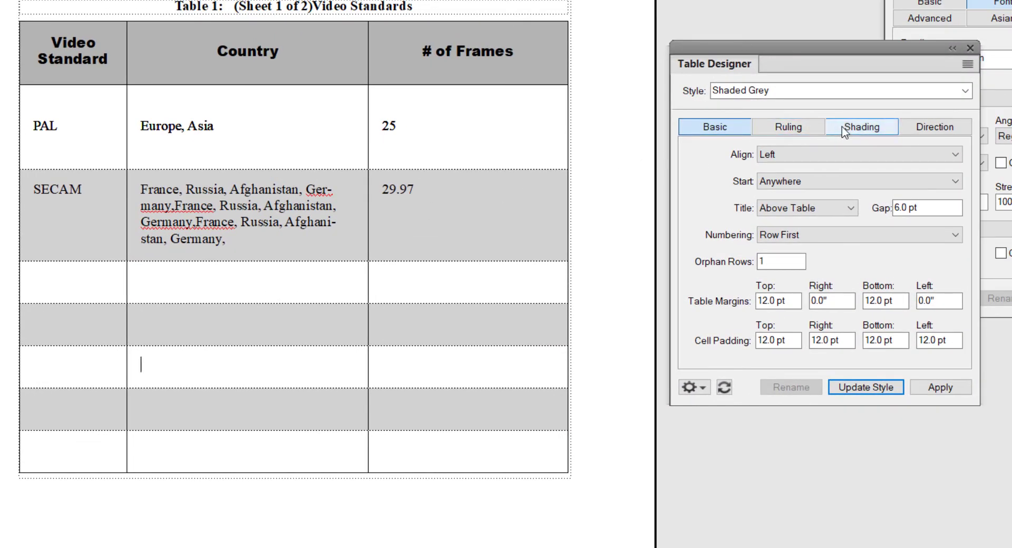
Set the table's top border ruling to Thick and apply it to the Video Standards table.
left_click(790, 131)
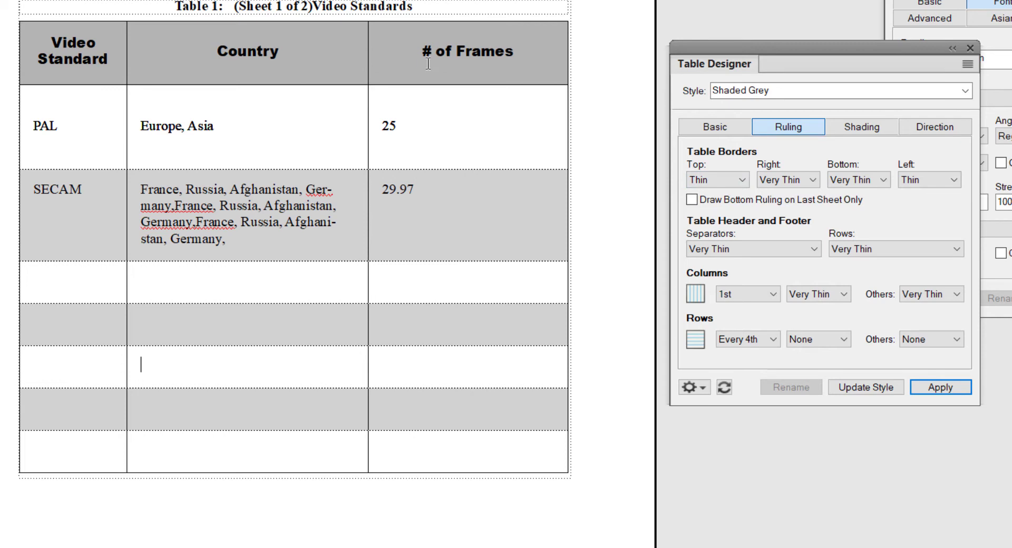
left_click(742, 179)
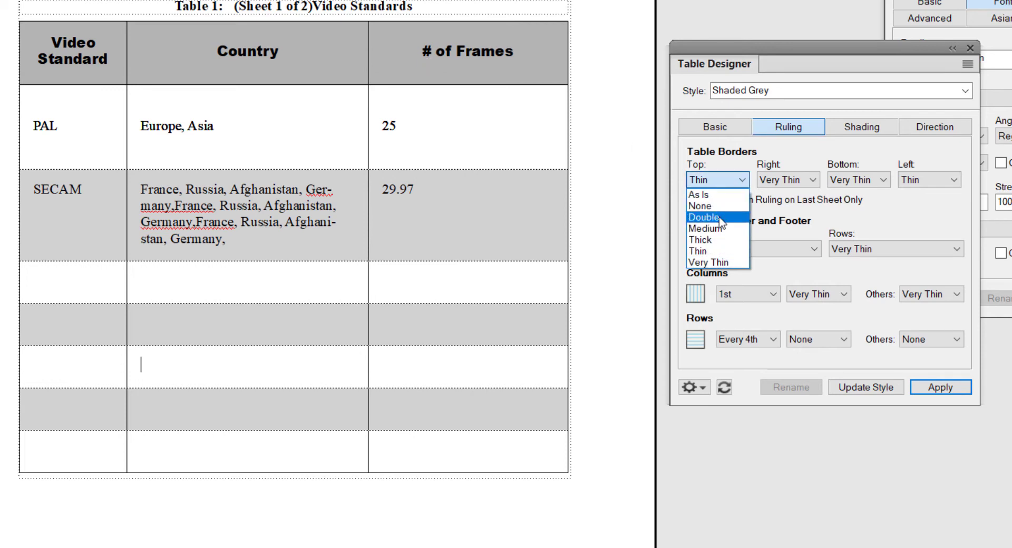
left_click(707, 240)
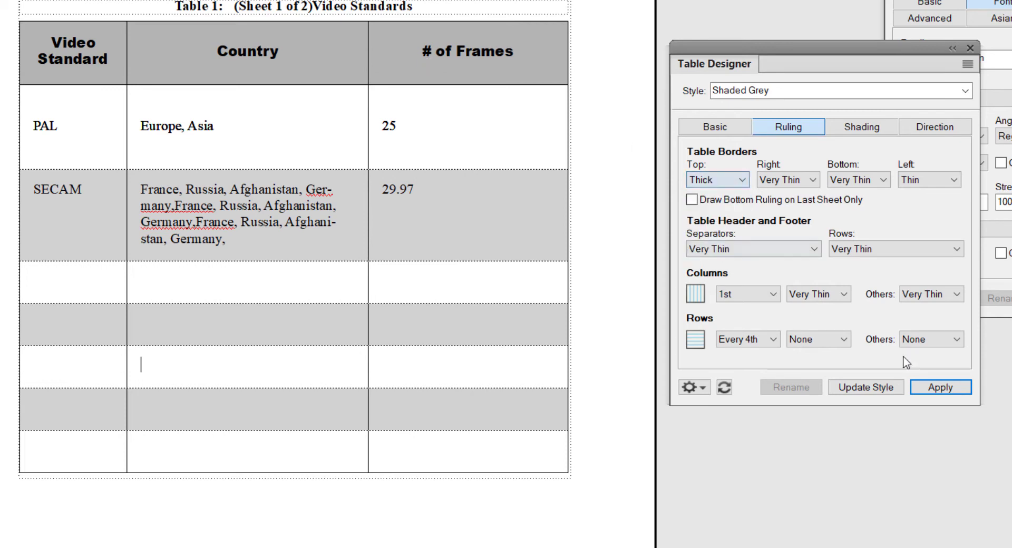
left_click(938, 393)
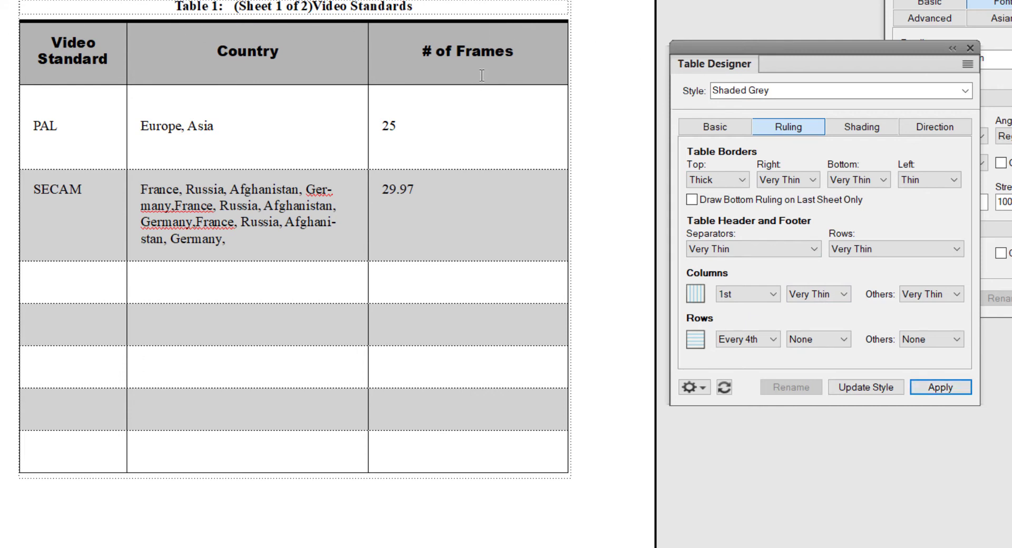
With the heading row selected, set the table's bottom border ruling to Thick and apply it.
left_click_drag(481, 75, 69, 64)
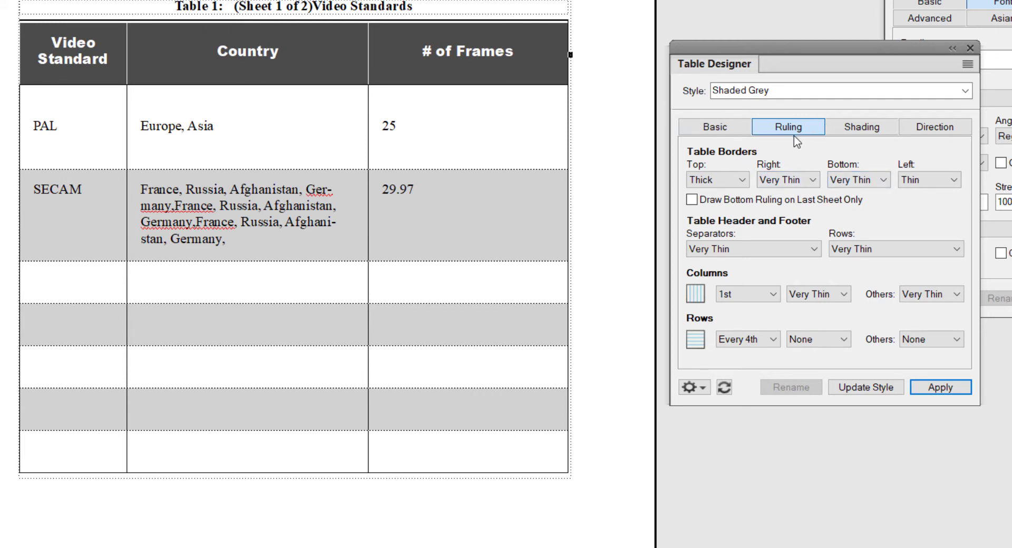
left_click(879, 180)
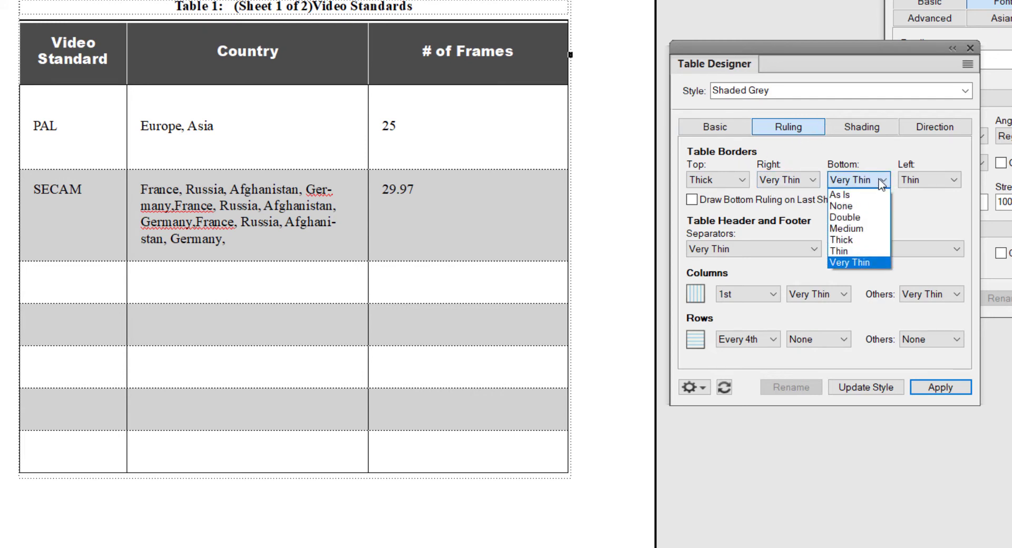
left_click(845, 240)
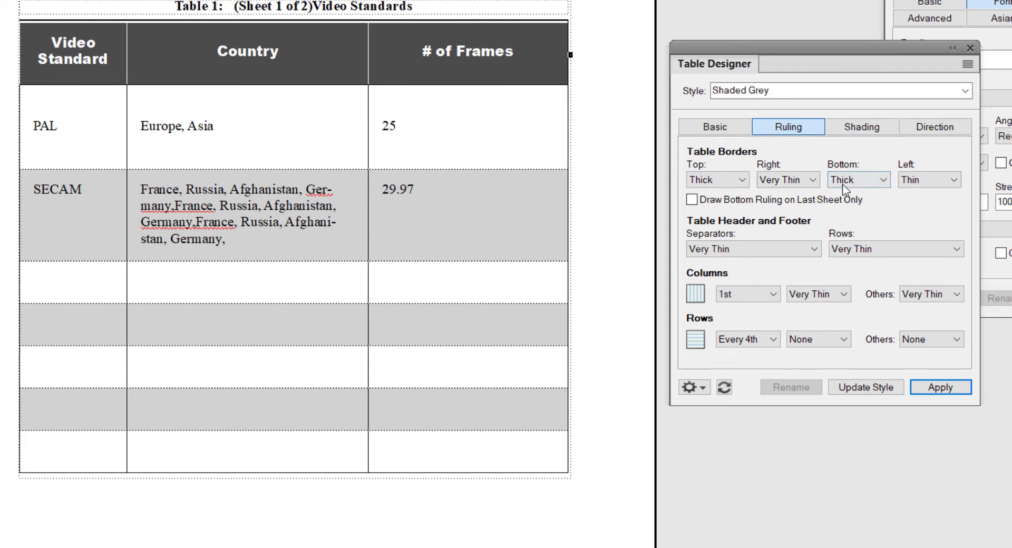
left_click(940, 388)
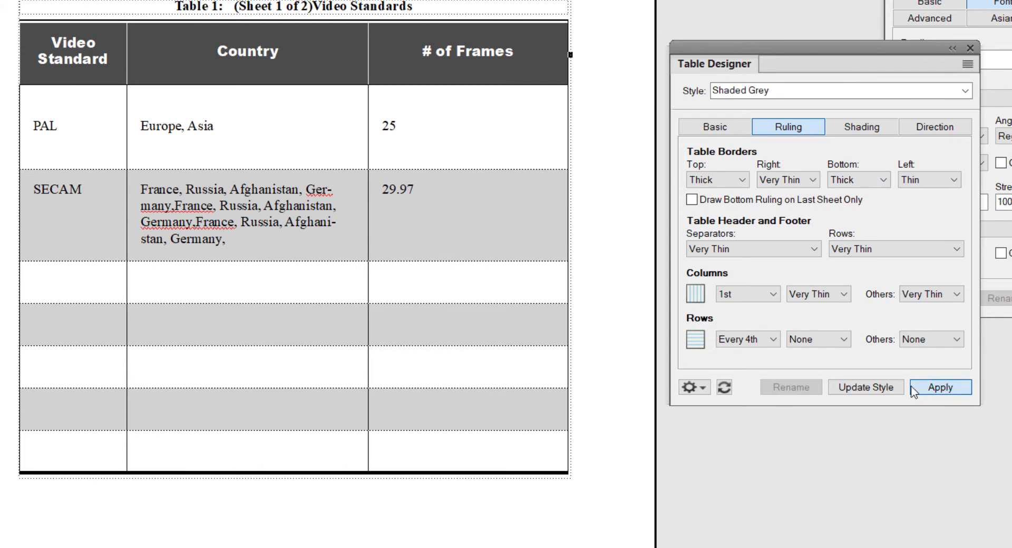
left_click(438, 377)
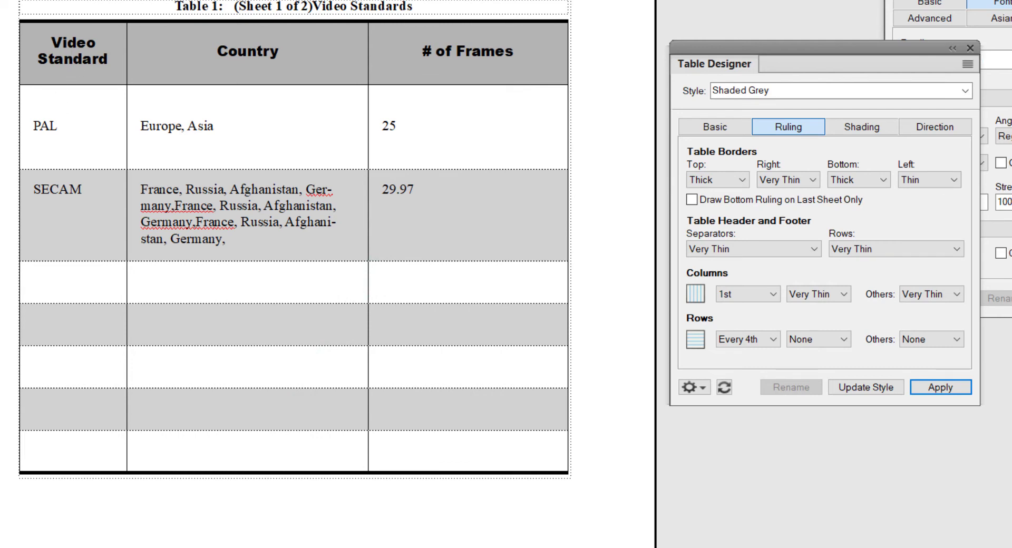
Select the whole table and set its right and left border rulings to Thick.
key("ctrl+a")
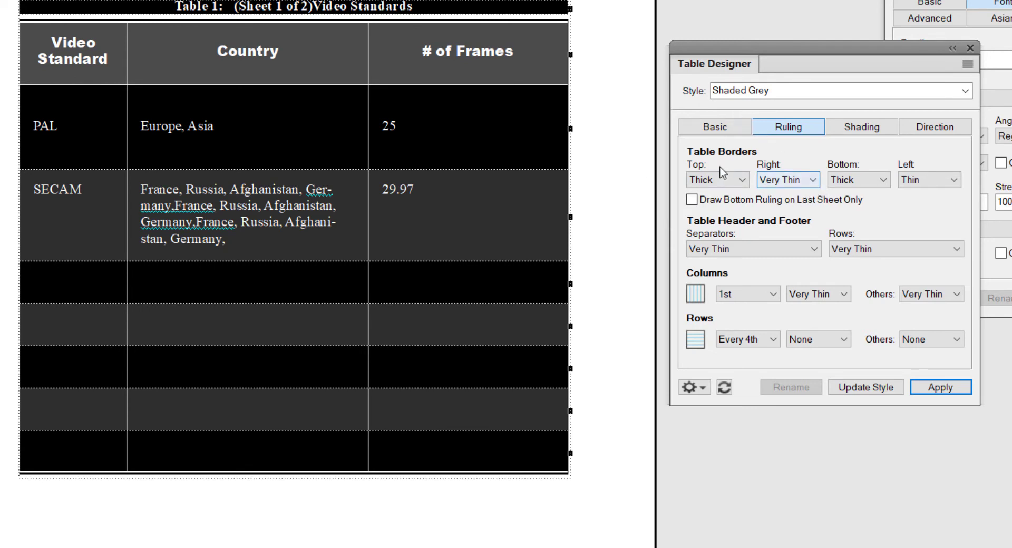
left_click(814, 180)
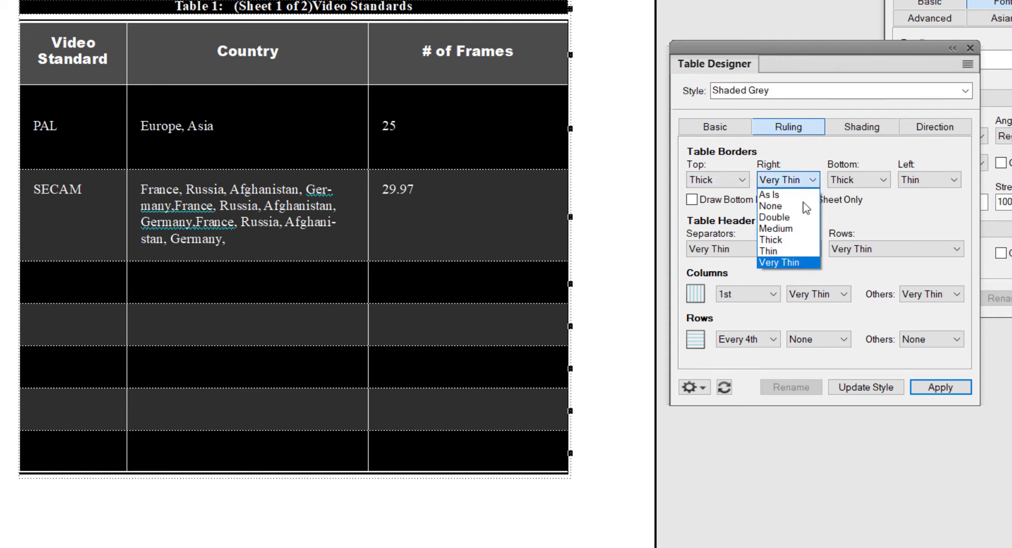
left_click(779, 236)
left_click(948, 180)
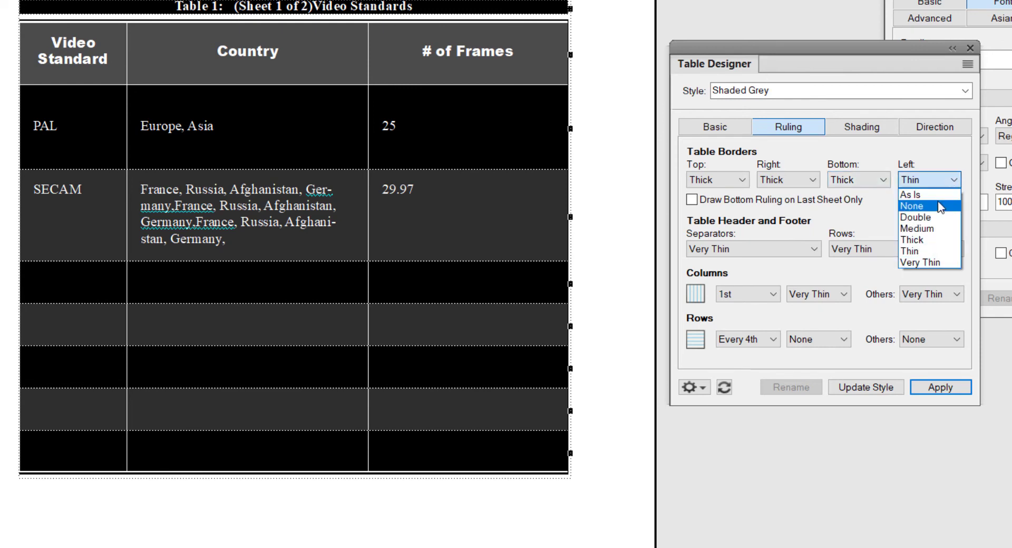
left_click(923, 240)
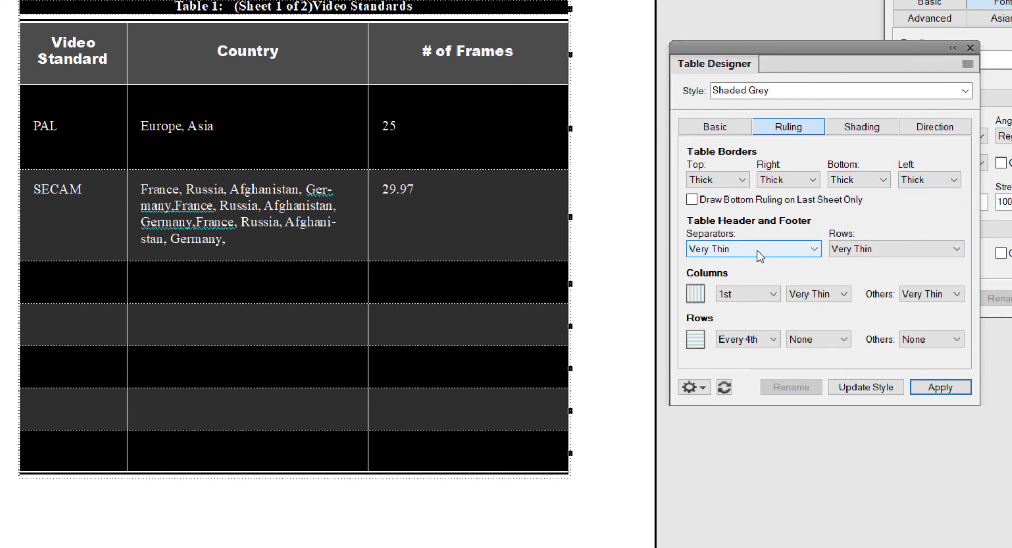
Set the header and footer separators and rows to Thick and apply the ruling to the table.
left_click(814, 250)
left_click(732, 310)
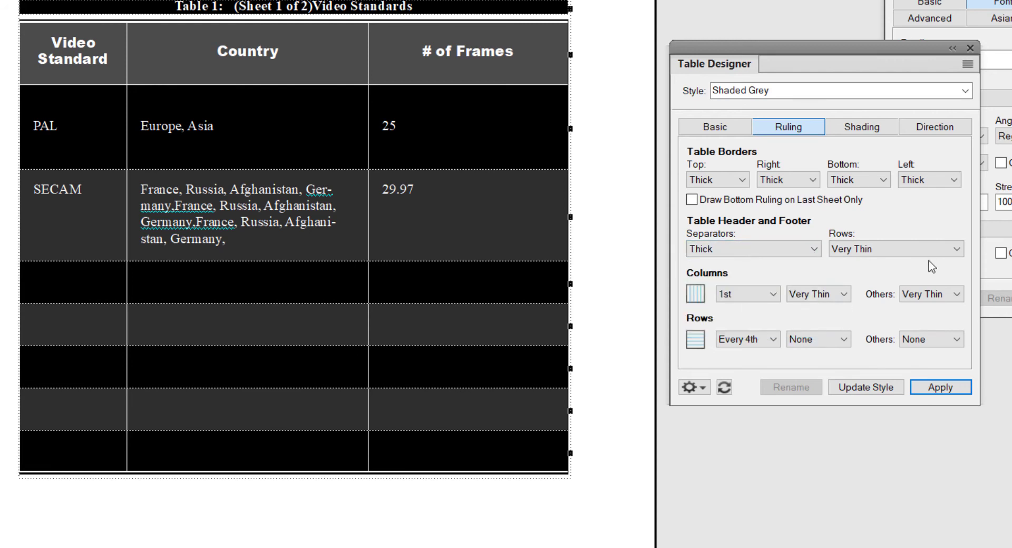
left_click(957, 249)
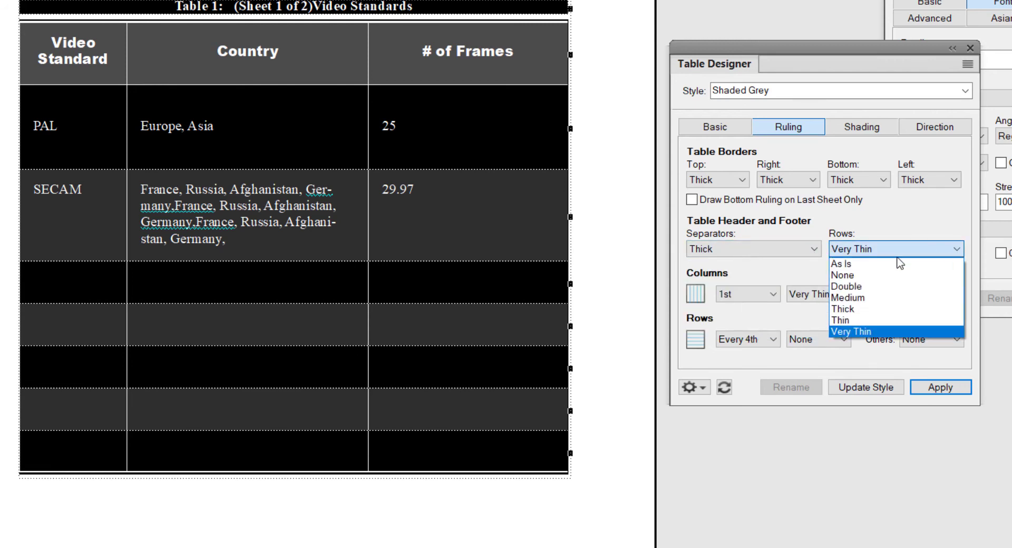
left_click(854, 308)
left_click(939, 392)
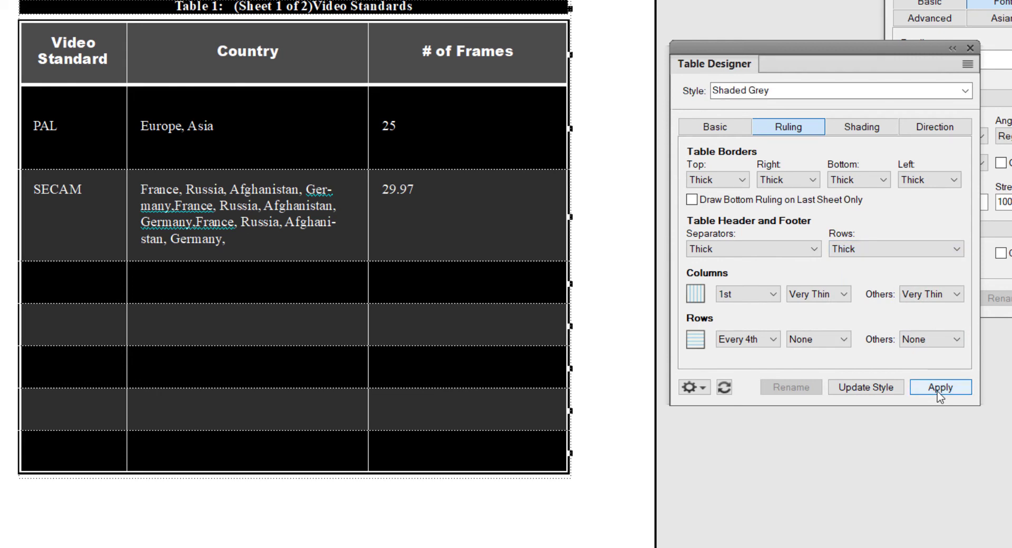
left_click(267, 478)
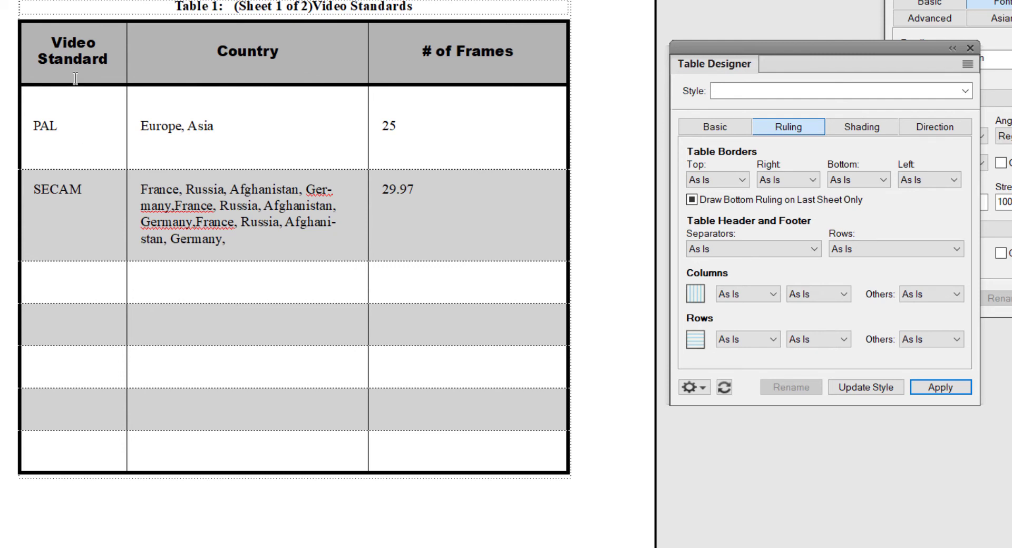
Select all the body rows and set the ruling of the 1st column and the other columns to Thick.
left_click_drag(64, 127, 417, 440)
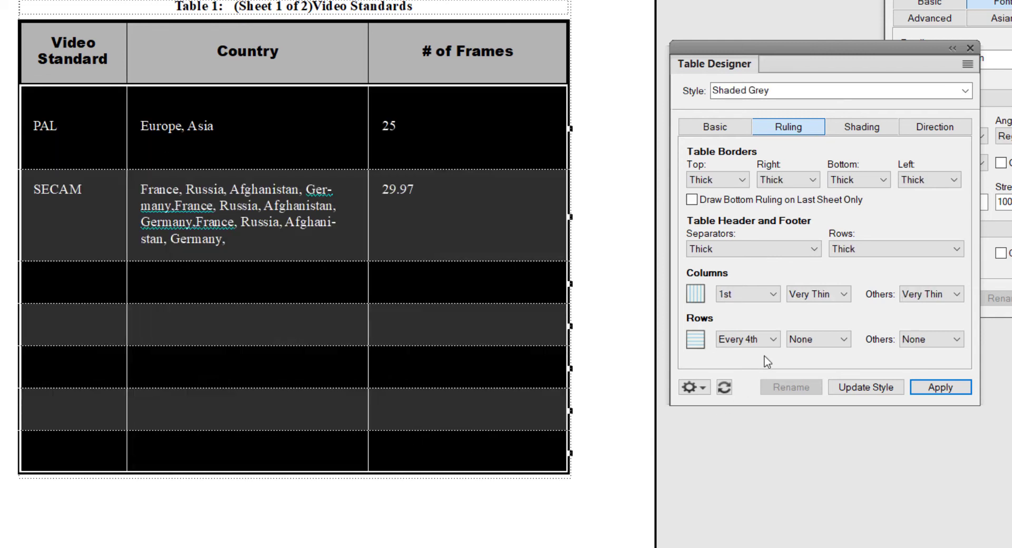
left_click(773, 294)
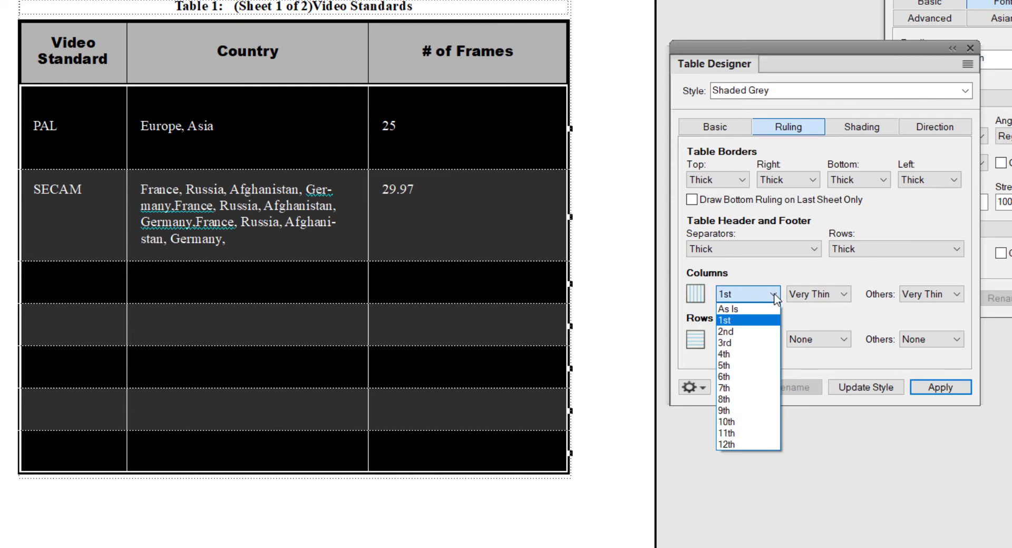
left_click(845, 294)
left_click(845, 294)
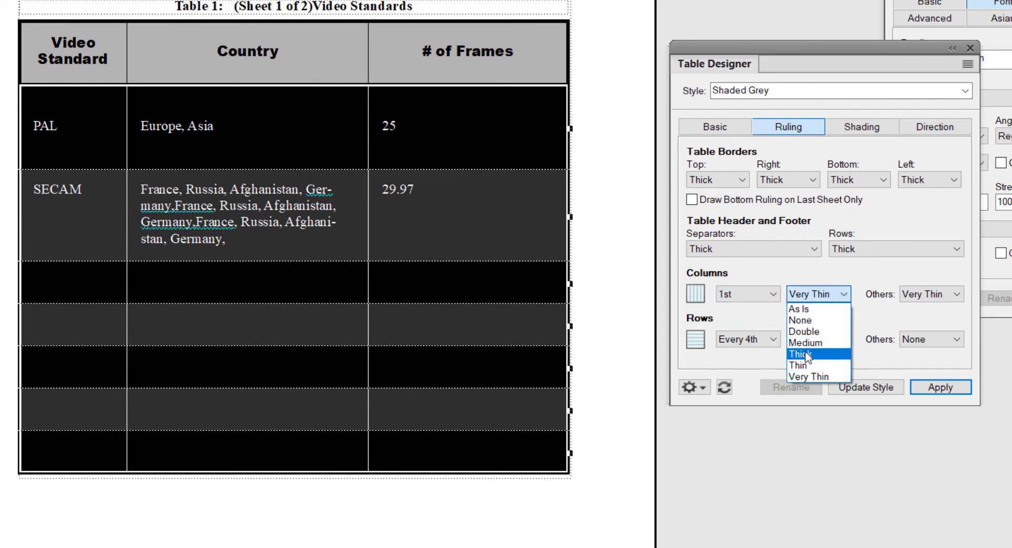
left_click(806, 354)
left_click(956, 294)
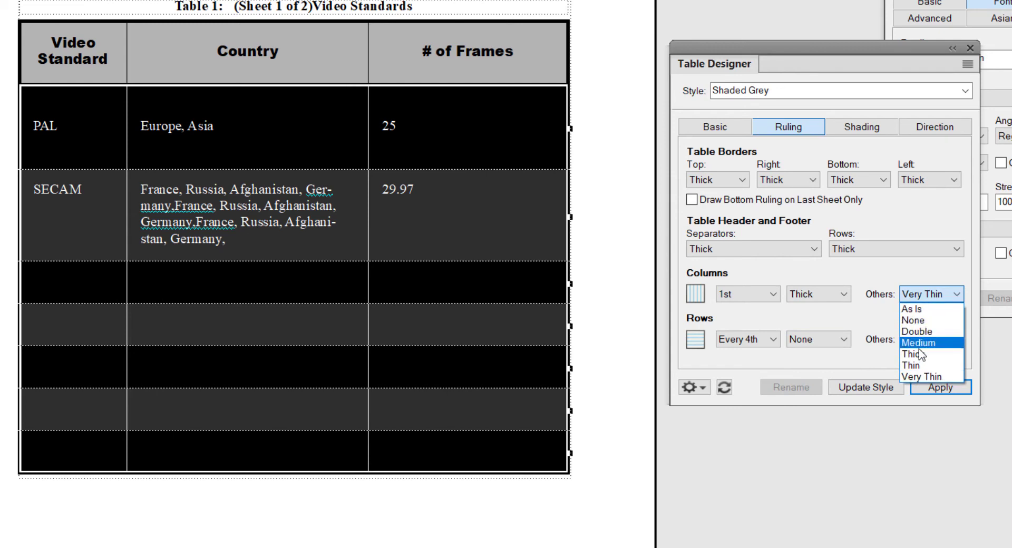
left_click(921, 353)
Set the ruling of every 4th row and the other rows to Thick and apply it to the table.
left_click(844, 340)
left_click(802, 399)
left_click(959, 341)
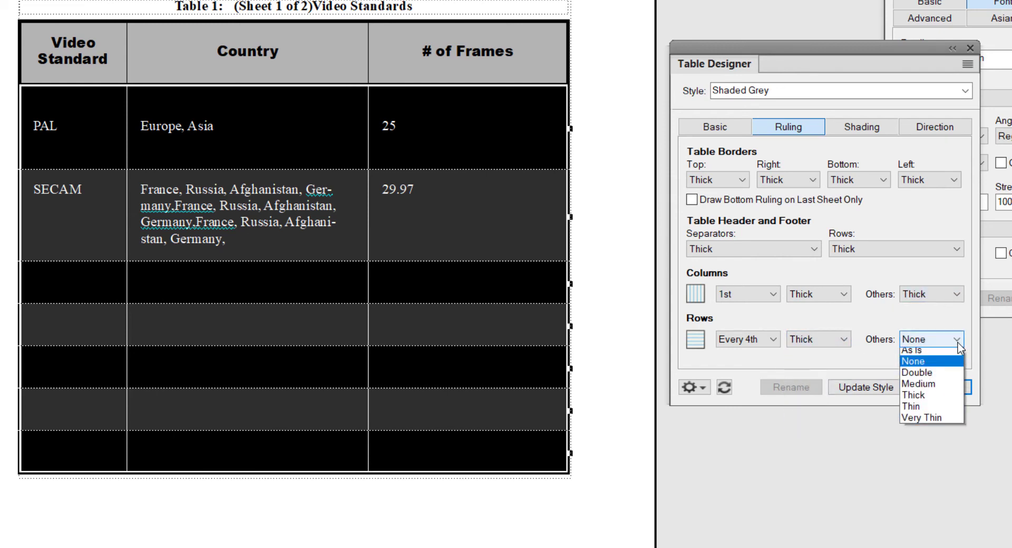
left_click(913, 399)
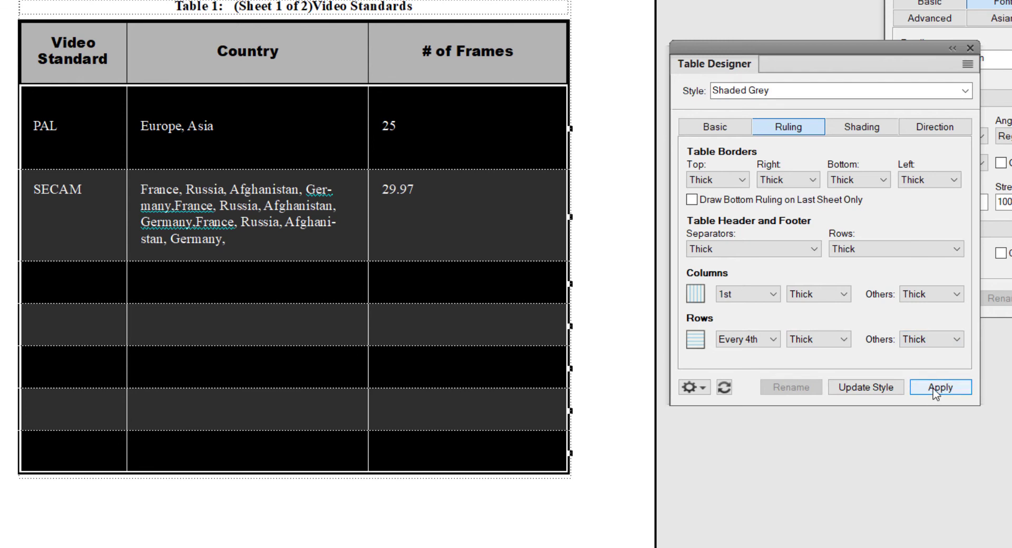
left_click(932, 389)
left_click(301, 364)
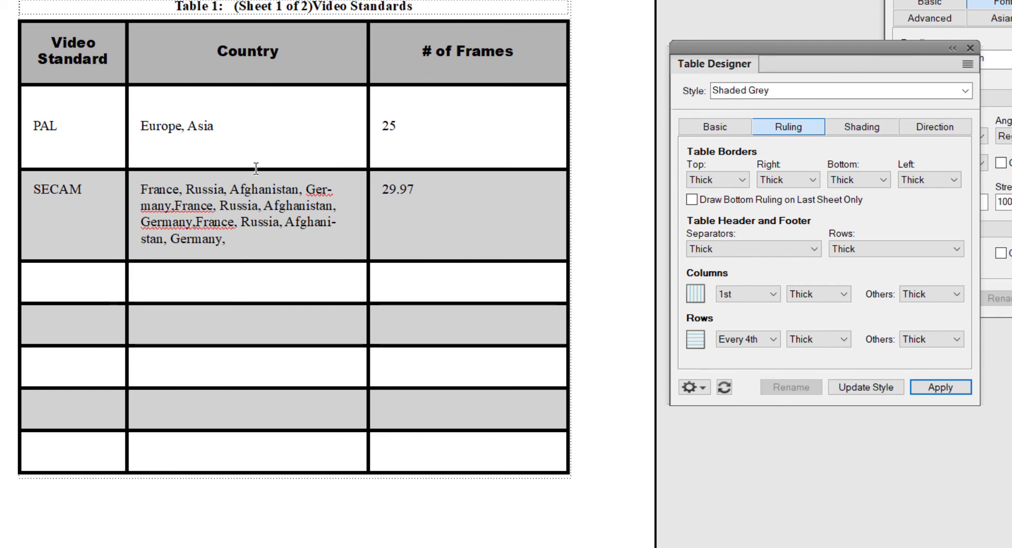
Set the header and footer shading color to Pale Green and apply it to the table.
left_click(860, 131)
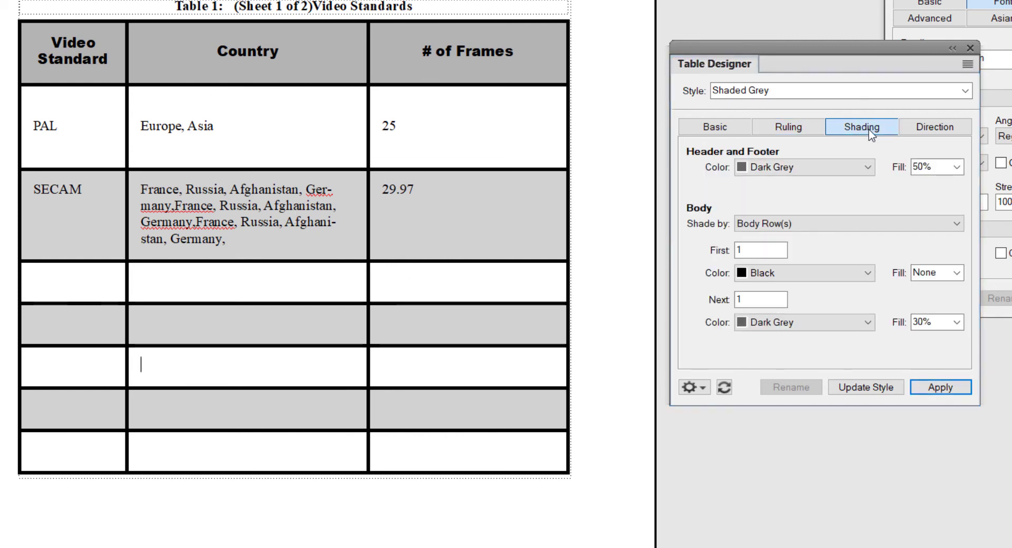
left_click(866, 168)
left_click(751, 277)
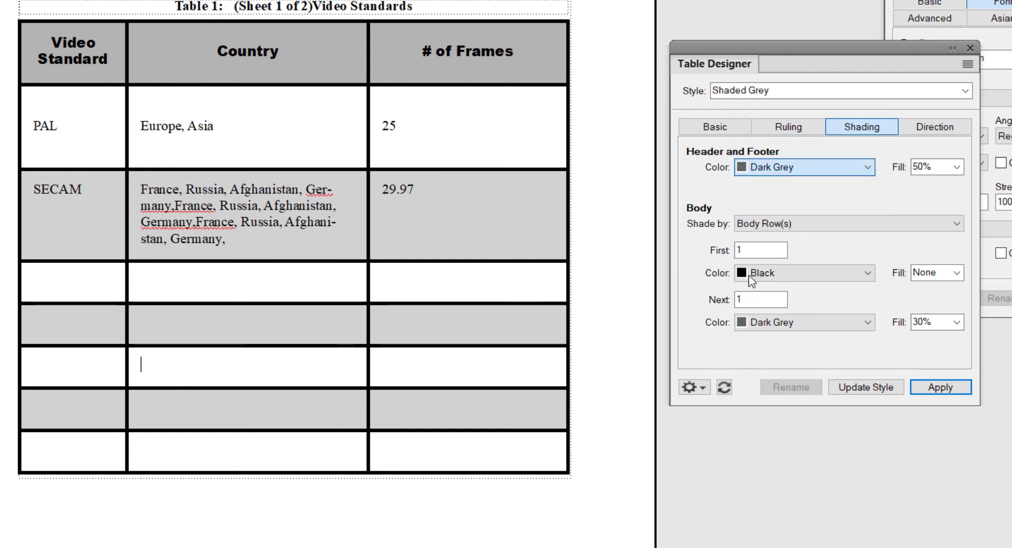
left_click(921, 389)
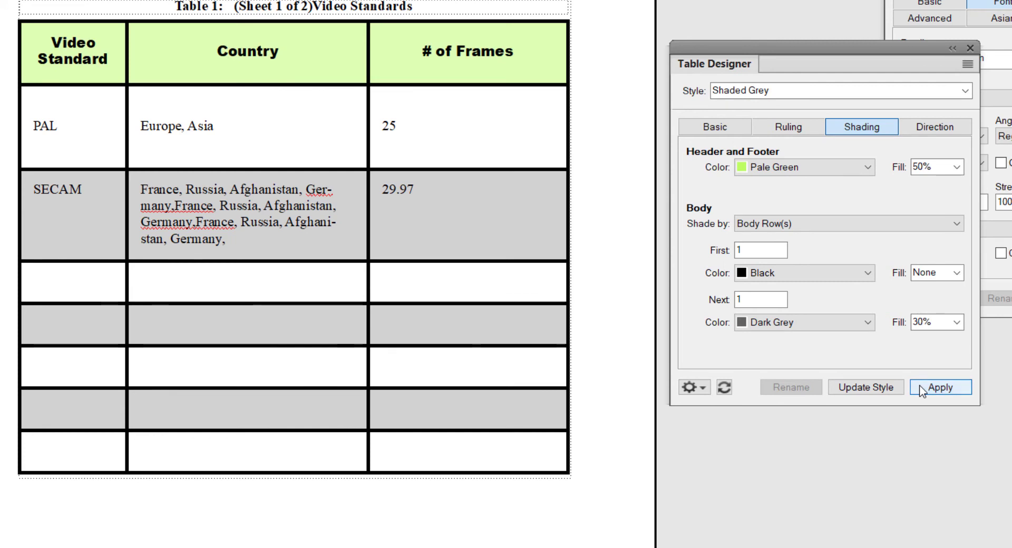
Set the header and footer shading fill to 10% and apply it.
left_click(955, 167)
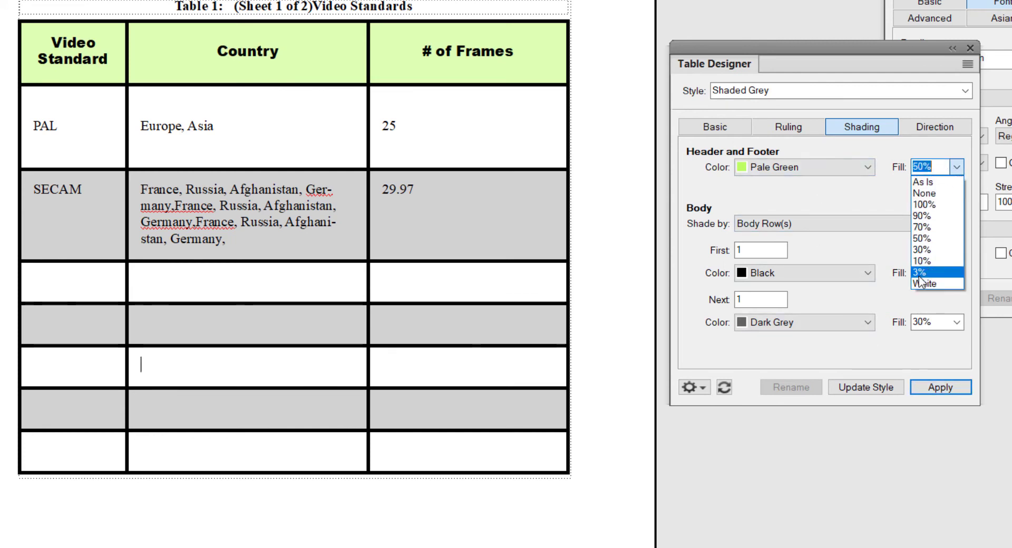
left_click(922, 261)
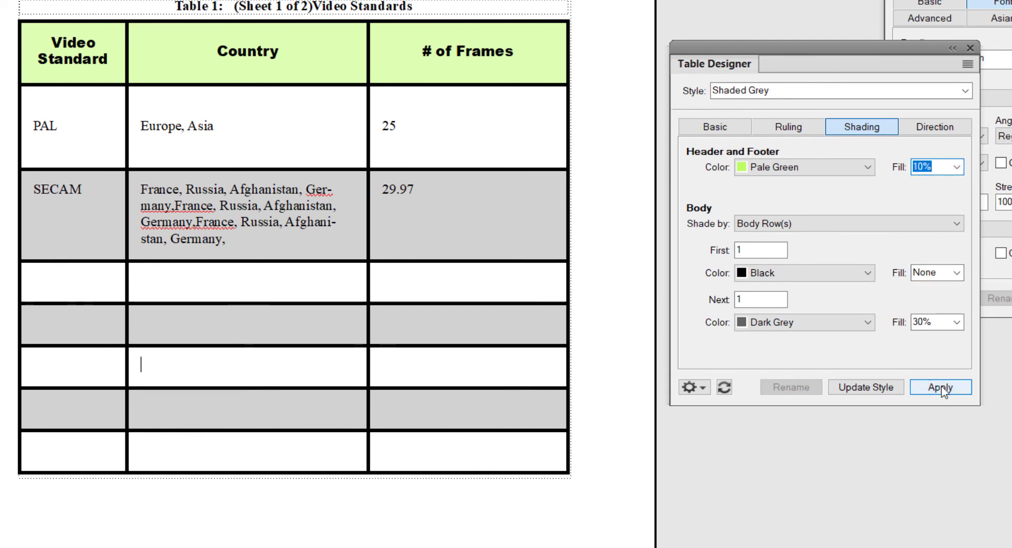
left_click(940, 388)
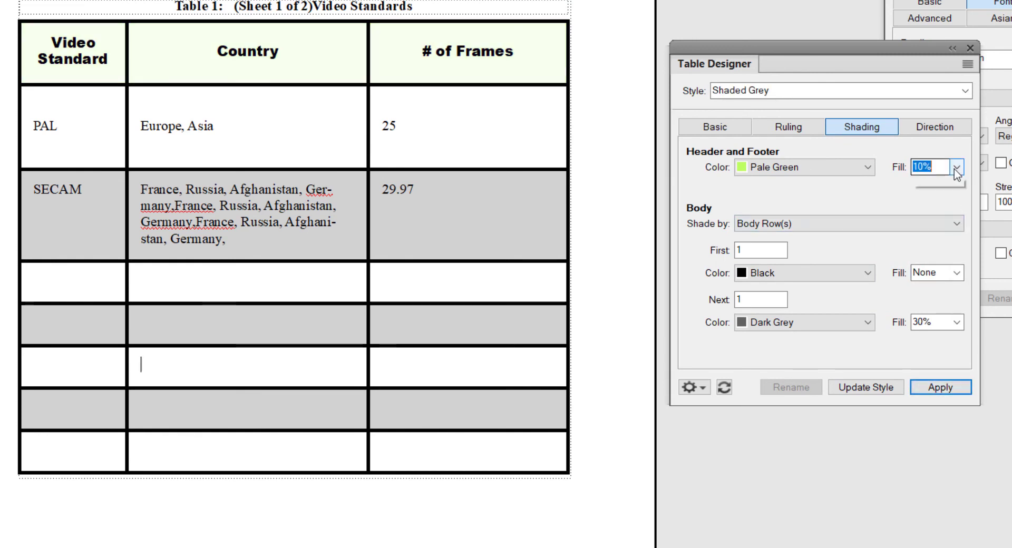
Set the header and footer shading fill to 100% and apply it.
left_click(956, 168)
left_click(931, 204)
left_click(956, 390)
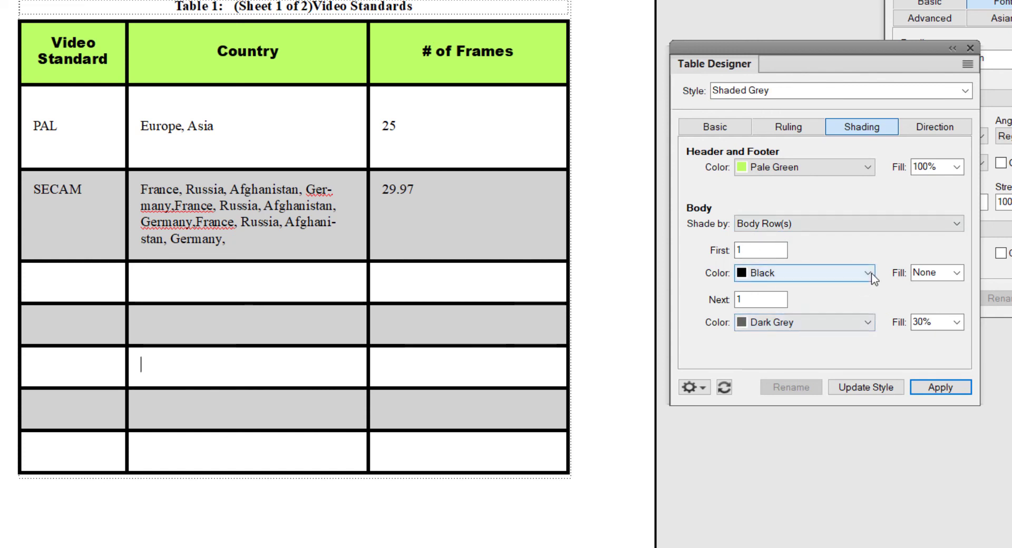
Set the shading color of the first alternating body rows to Blue and apply it.
left_click(806, 273)
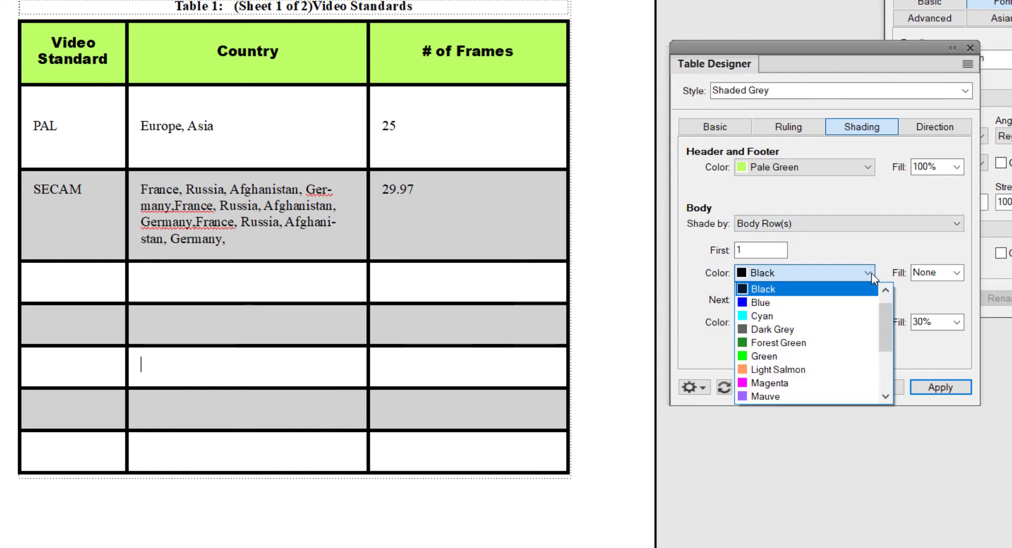
left_click(796, 304)
left_click(961, 394)
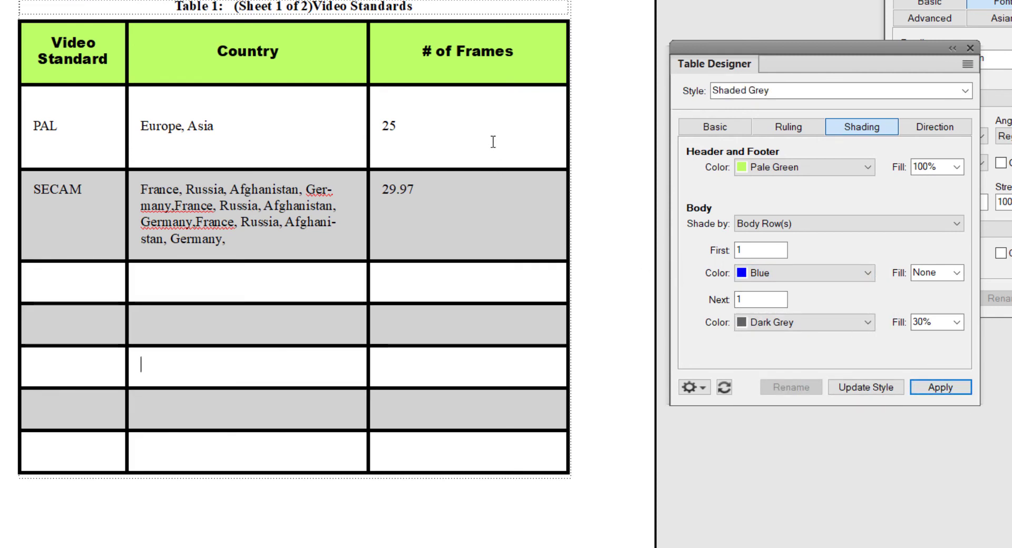
Select the PAL row, set the Blue shading fill of the first alternating body rows to 100% and apply it.
left_click_drag(493, 141, 12, 111)
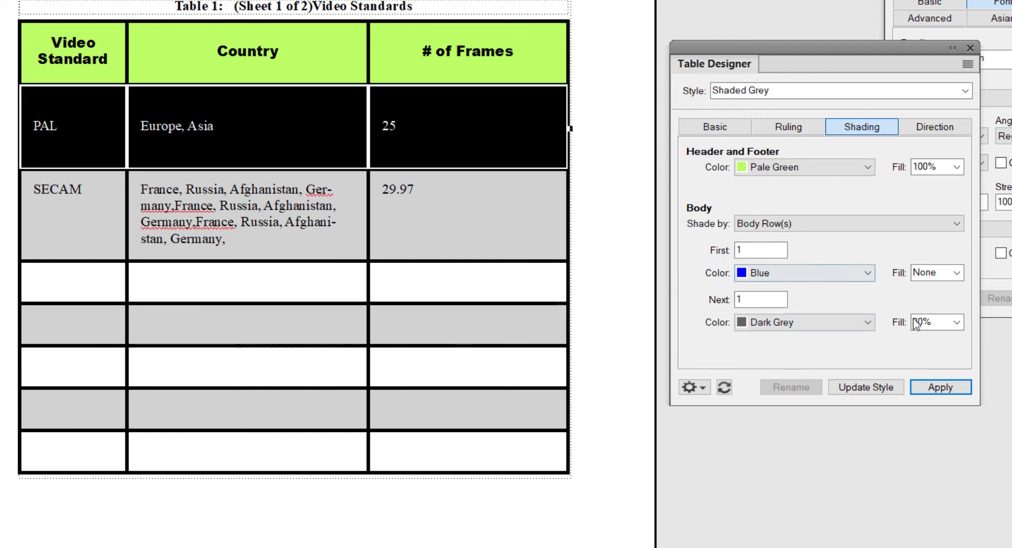
left_click(955, 274)
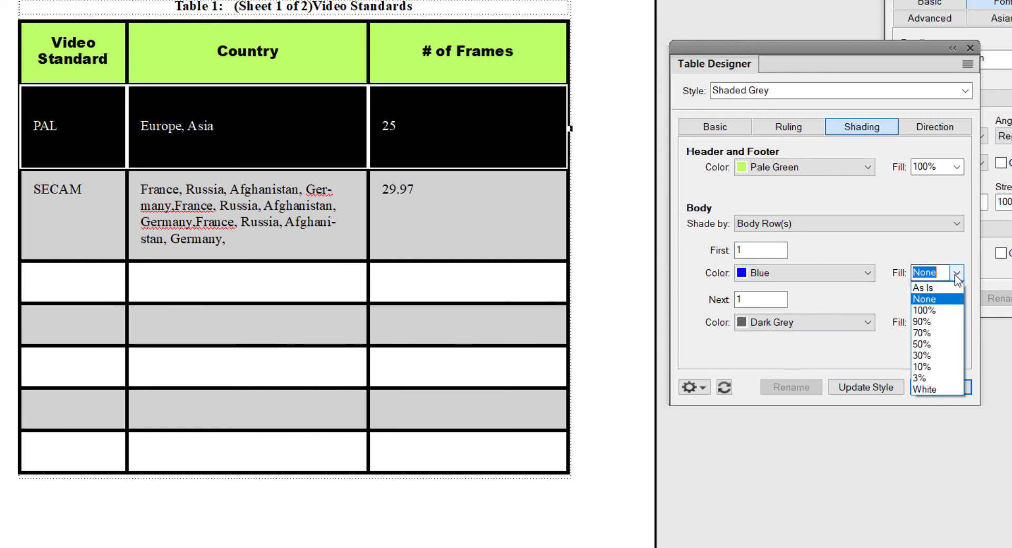
left_click(932, 311)
left_click(939, 387)
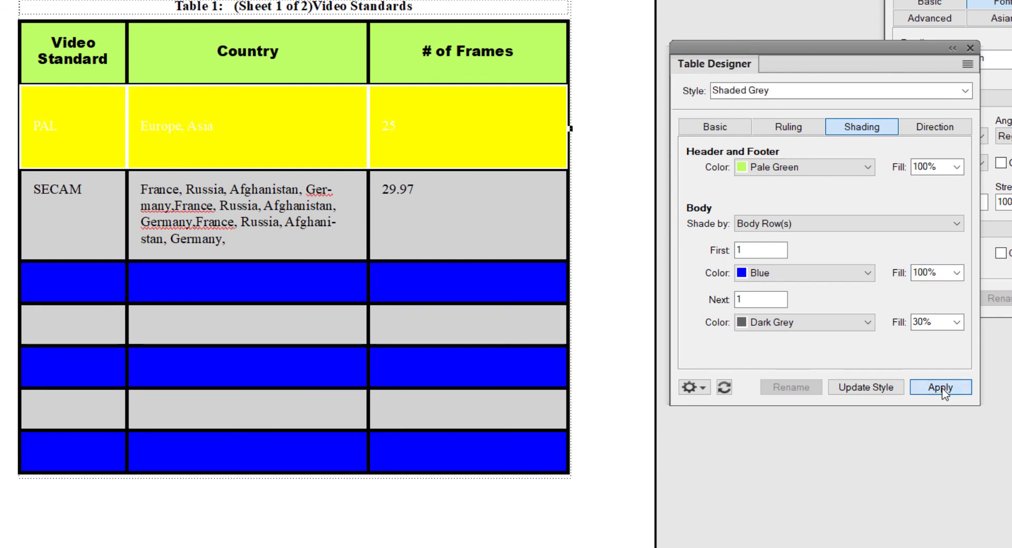
left_click(489, 282)
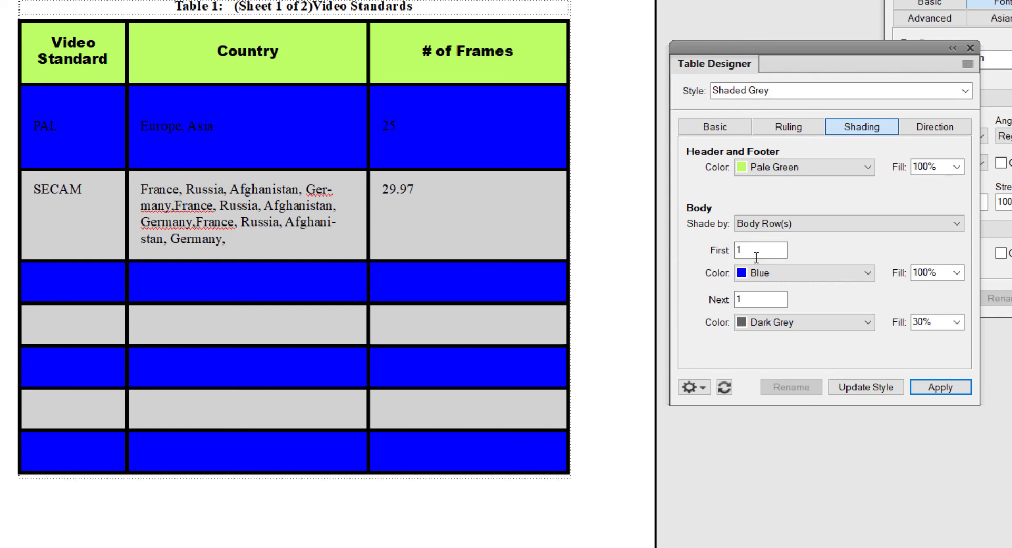
With the PAL row selected, set the first alternating body rows' Blue shading fill to 10% and apply it.
left_click(411, 130)
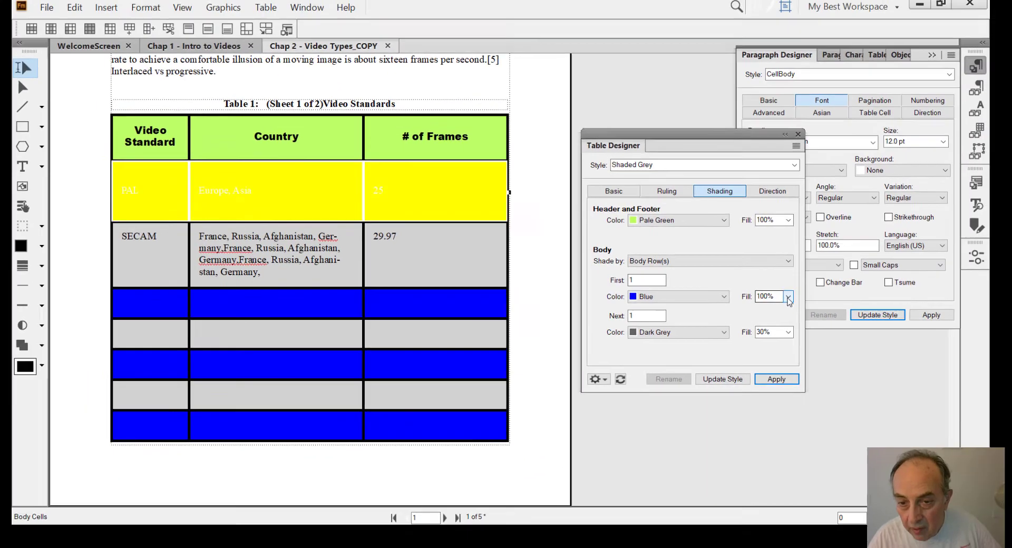
left_click(956, 273)
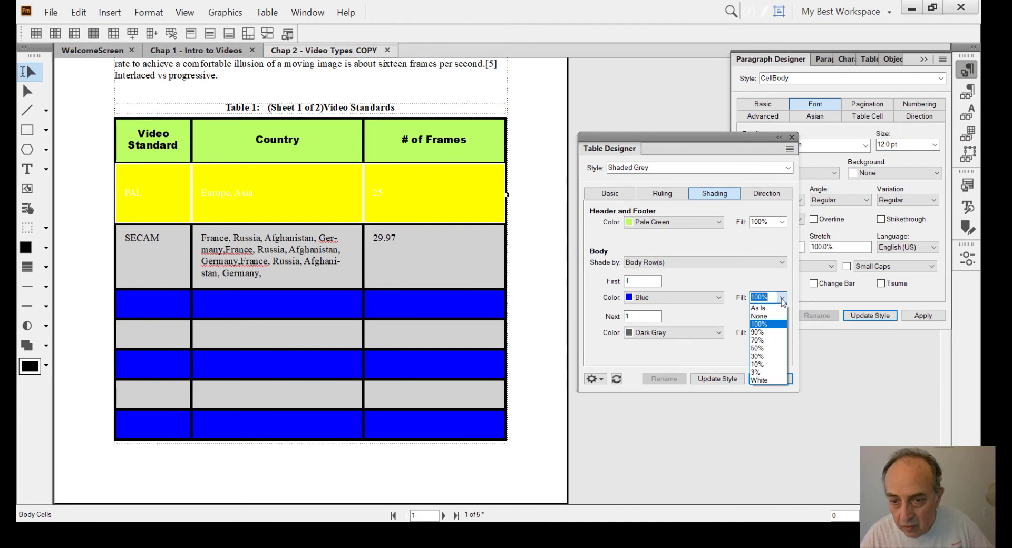
left_click(758, 364)
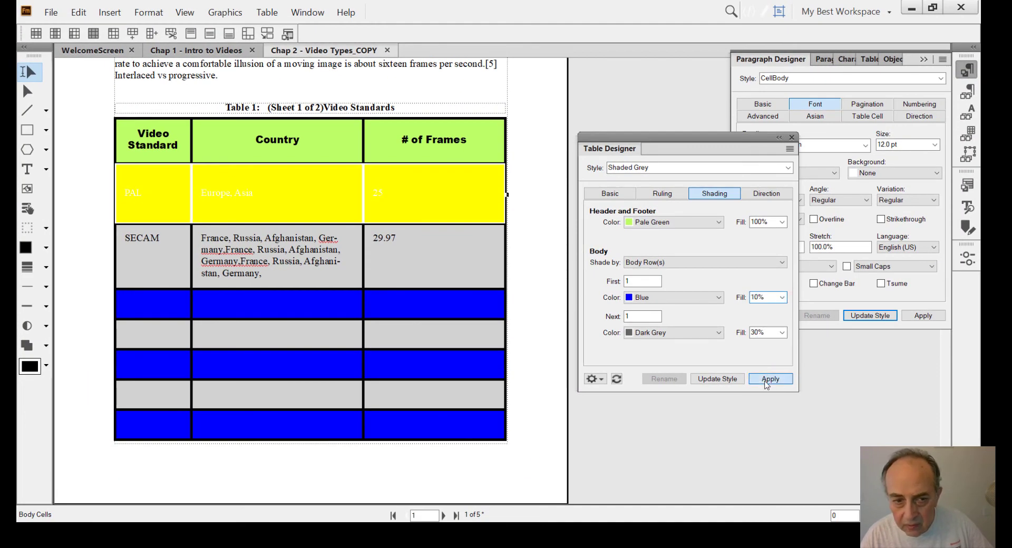
left_click(769, 378)
left_click(446, 344)
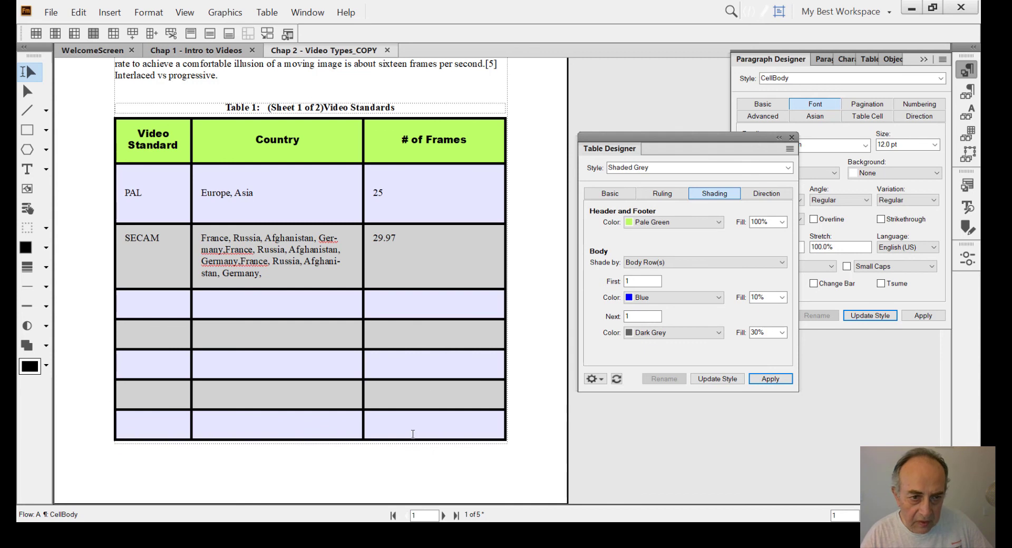